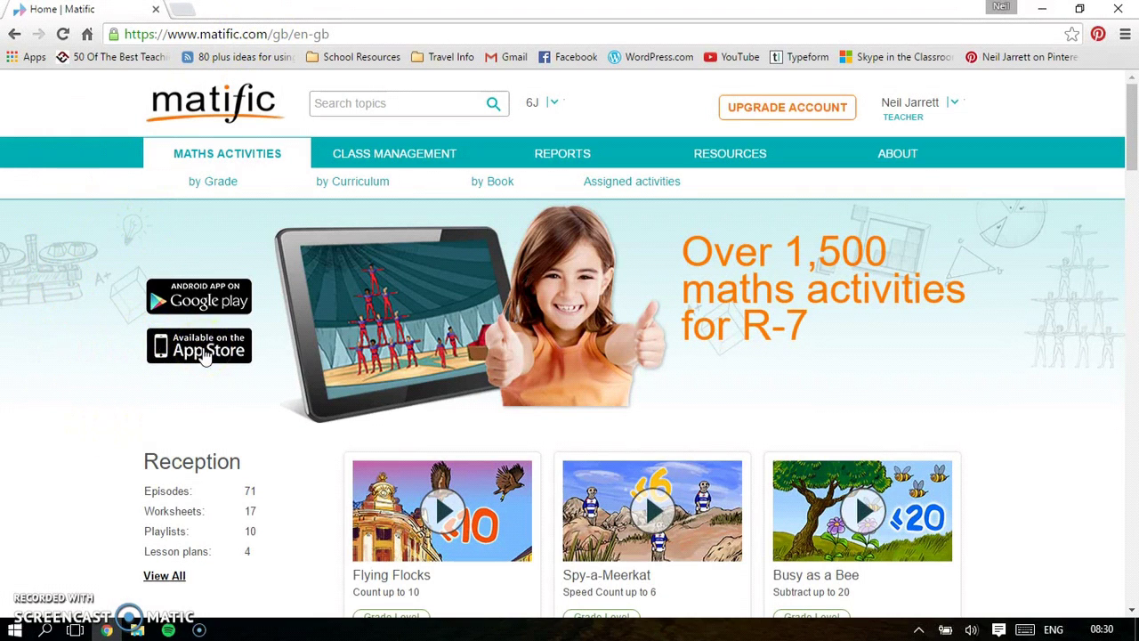
Open Class Management to view class 6J, Year 6, with 19 students.
click(217, 303)
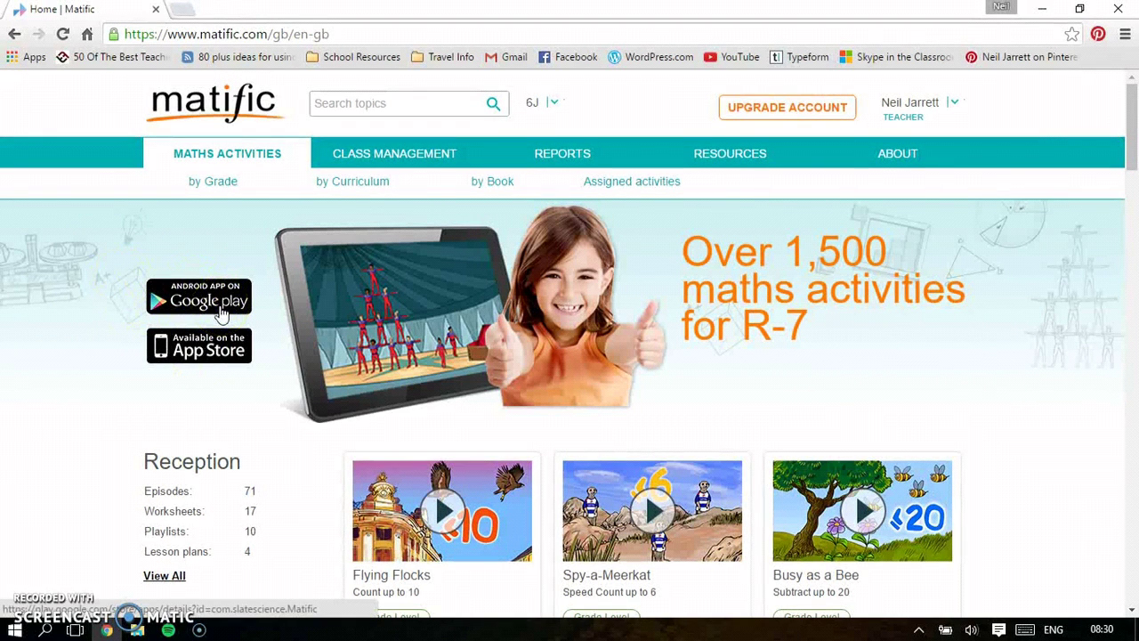
click(223, 307)
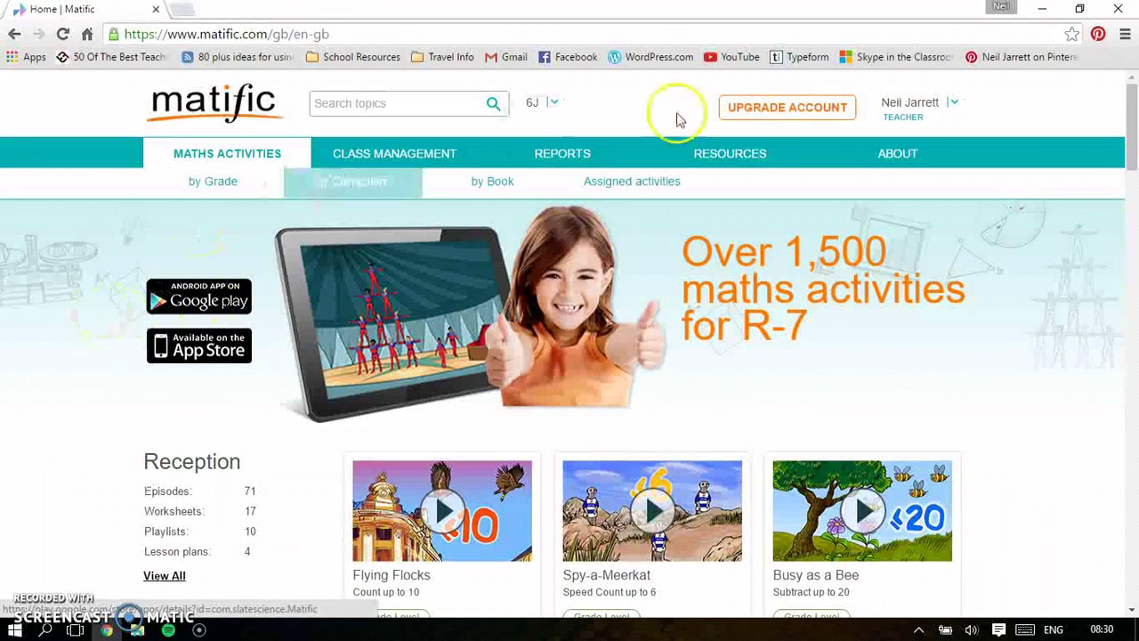
click(752, 114)
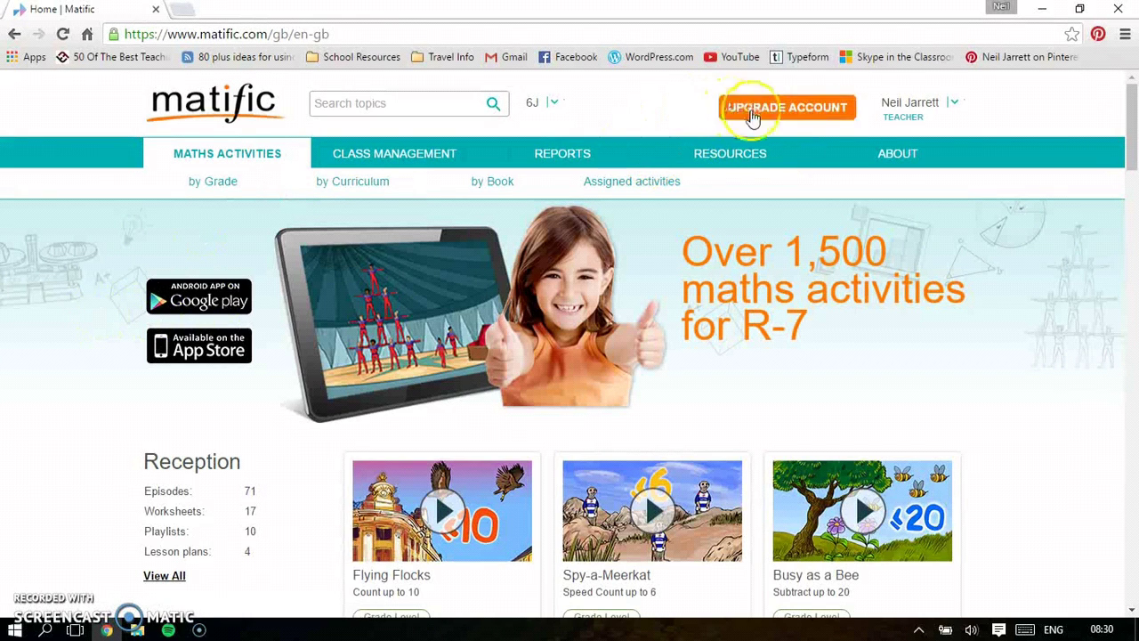
click(412, 156)
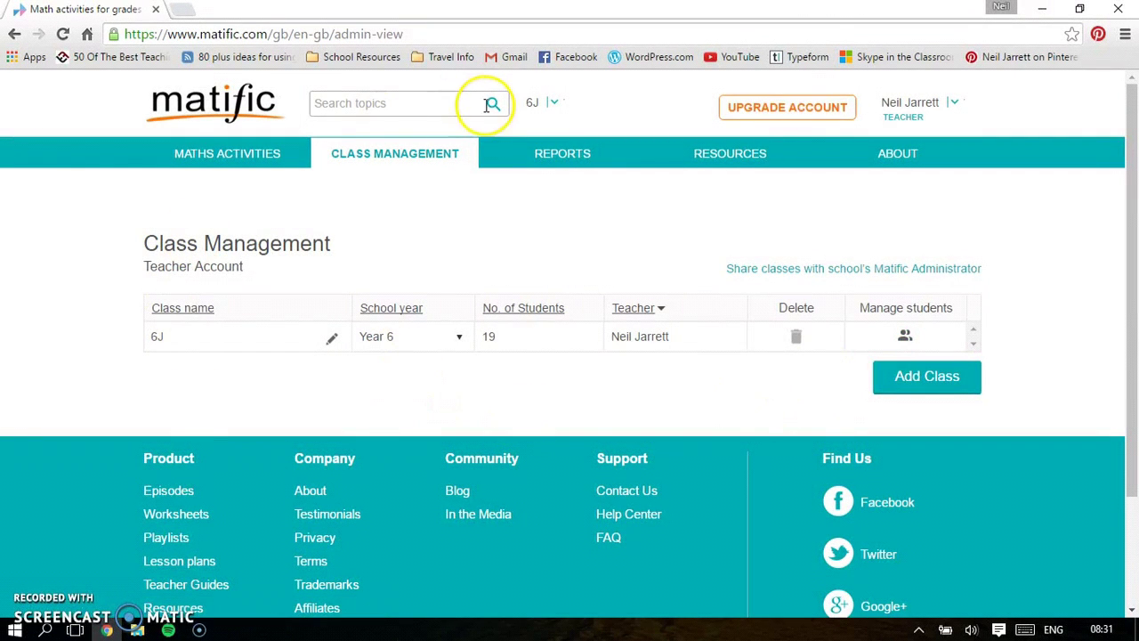
Return to Maths Activities by grade, showing Year 6 Number Sequences and 4 assigned class activities.
click(223, 163)
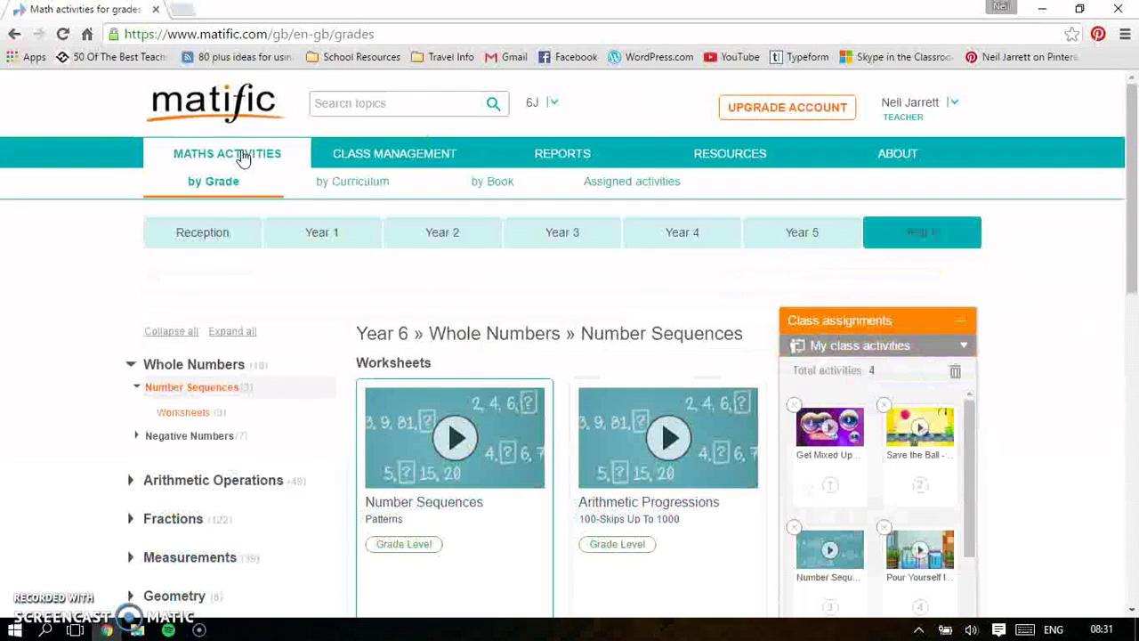
click(229, 157)
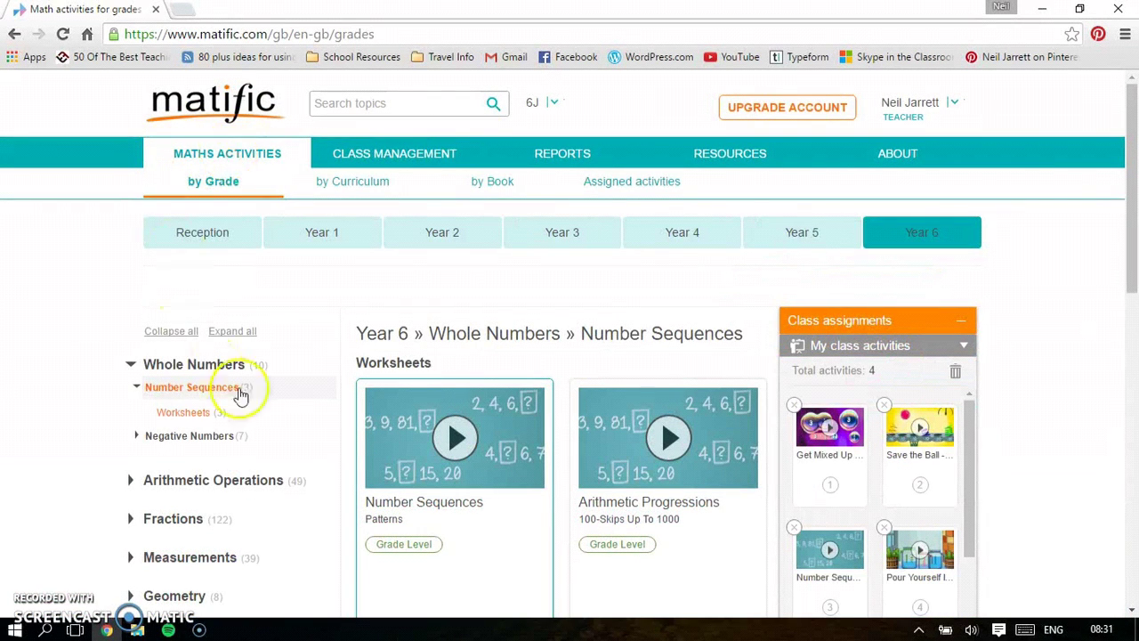
click(651, 230)
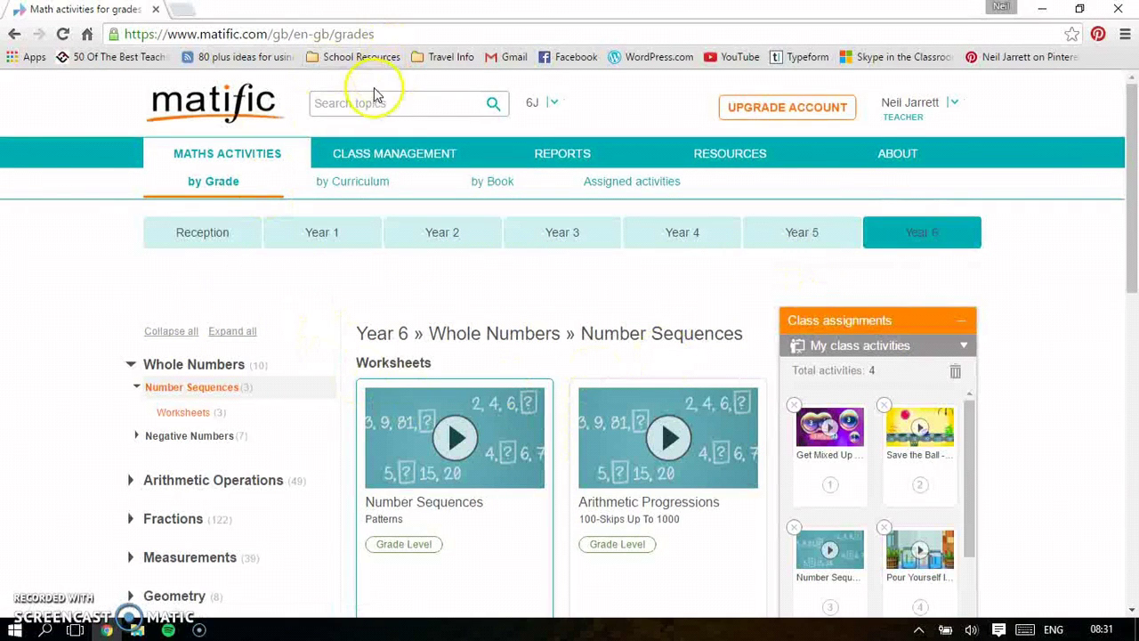
Search the activities for 'negative'.
click(350, 102)
text(neg)
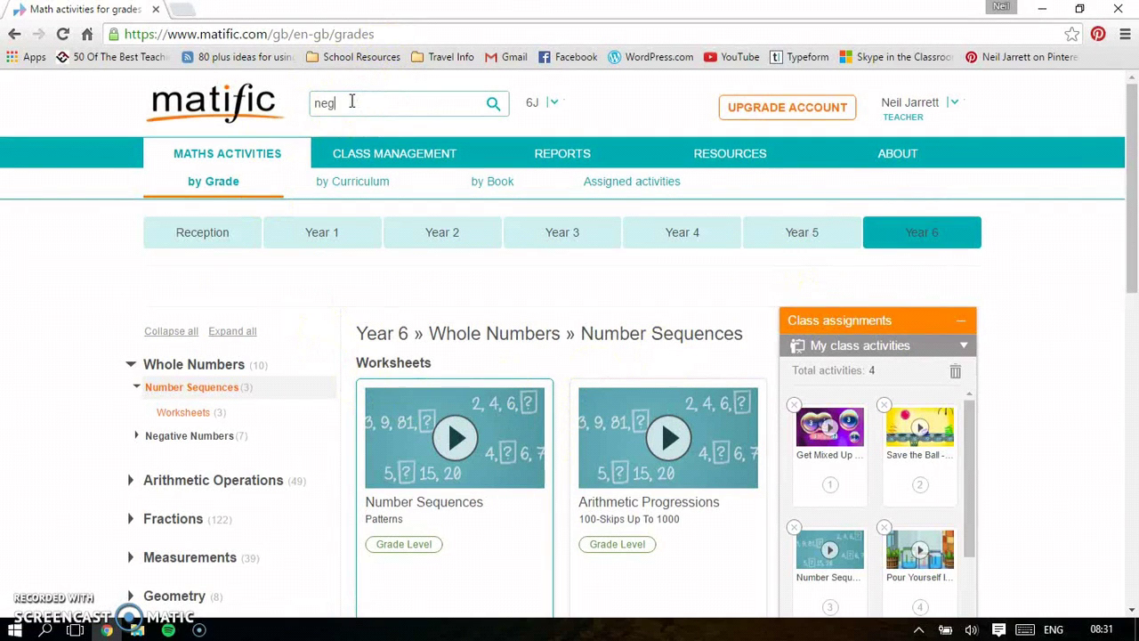
text(atio)
text(e)
click(429, 149)
key(Return)
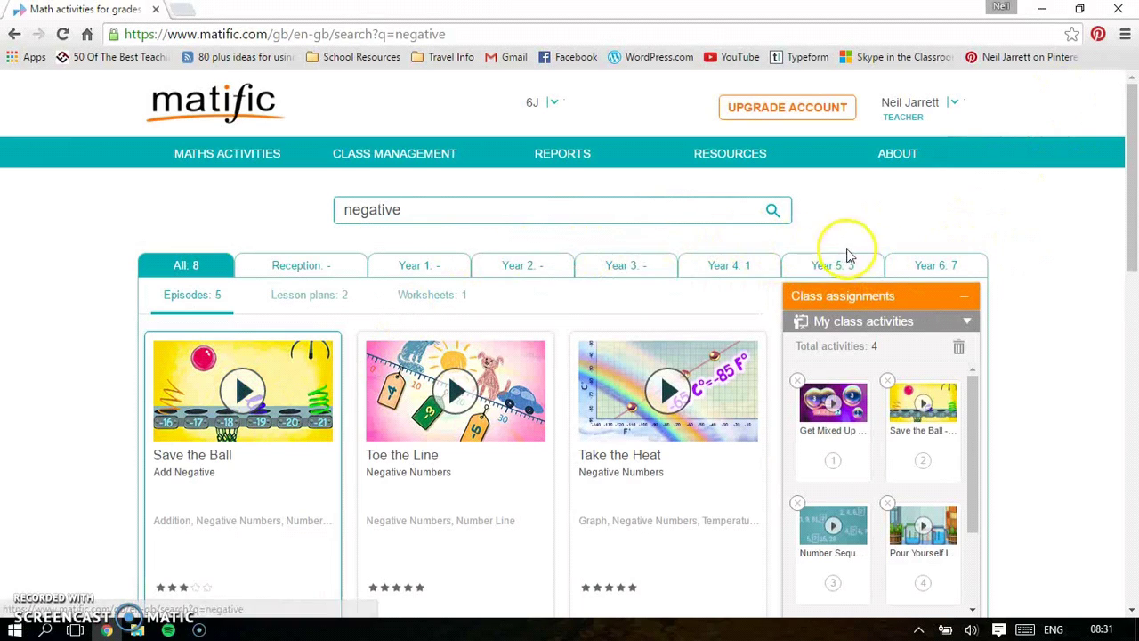
Look through the 8 results, including Save the Ball, Toe the Line, Take the Heat and Absolutely!
scroll(513, 442, down, 2)
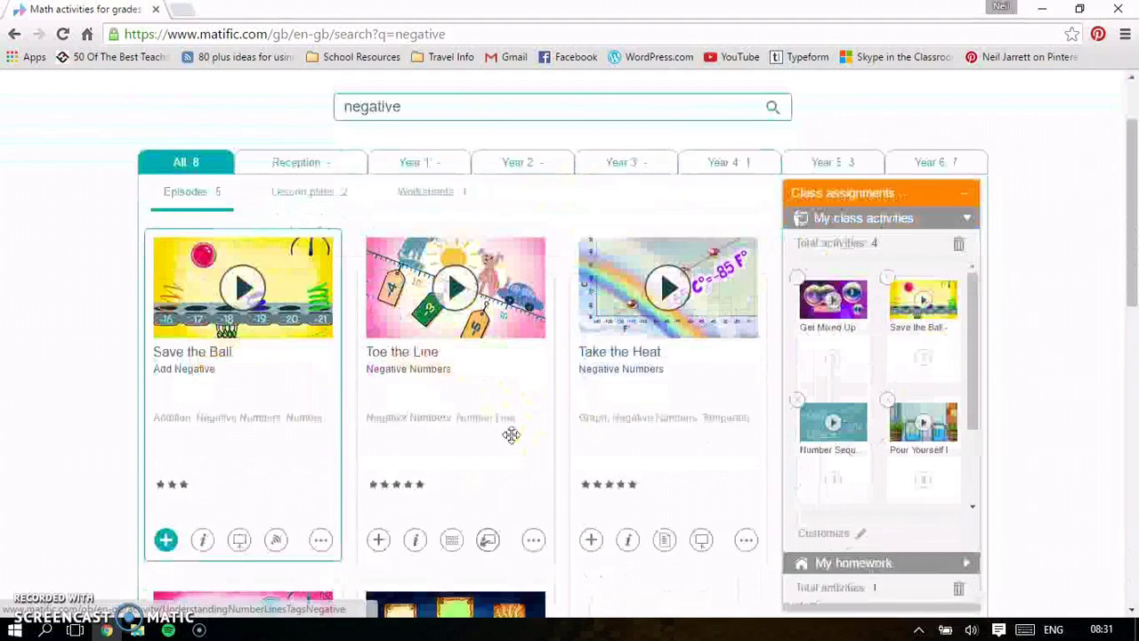
scroll(511, 436, down, 1)
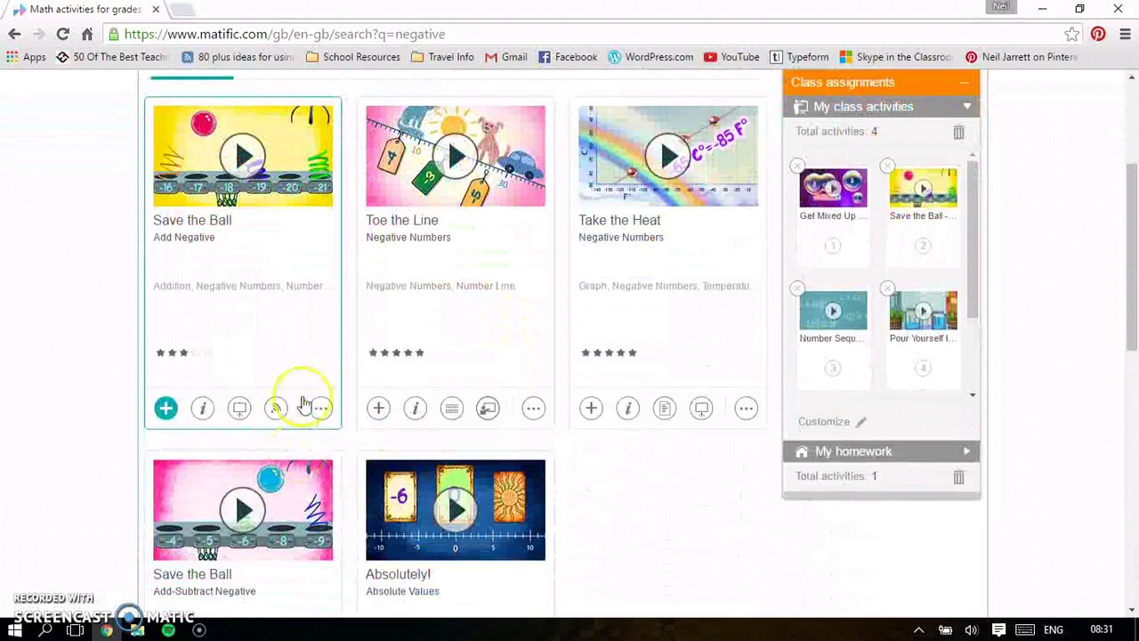
scroll(460, 338, down, 2)
scroll(458, 343, up, 1)
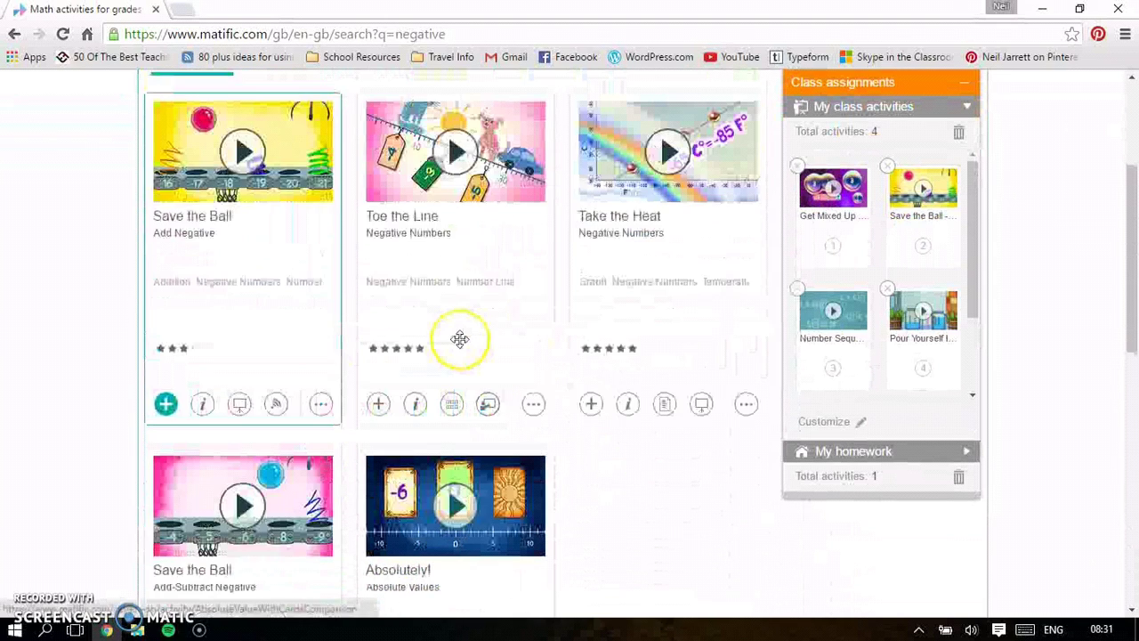
scroll(460, 340, down, 3)
scroll(459, 338, up, 3)
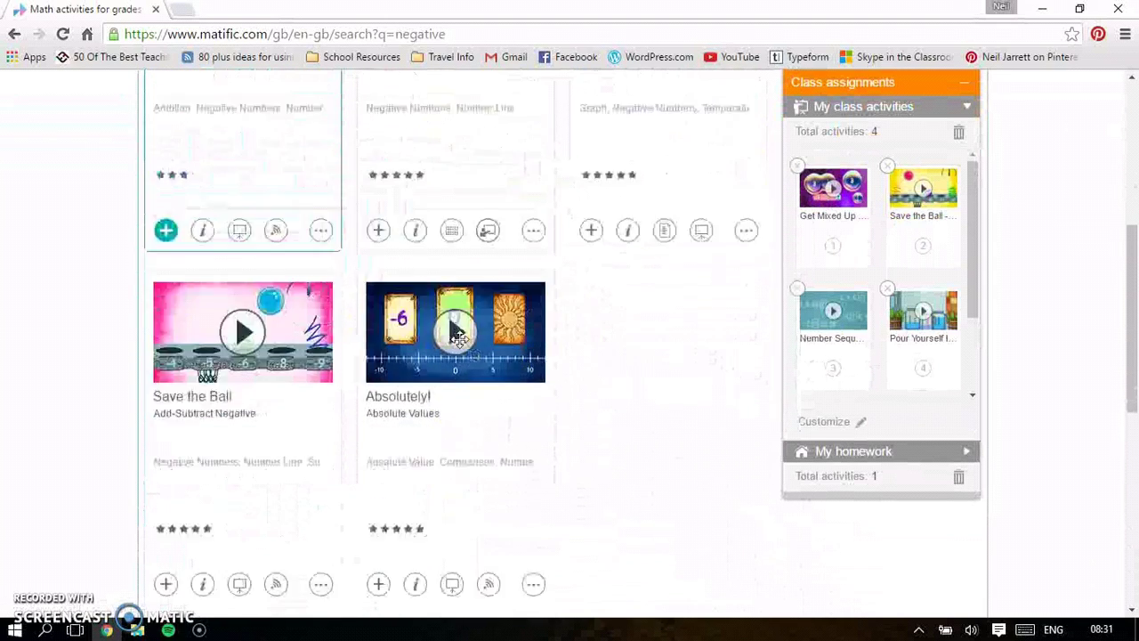
scroll(459, 338, up, 2)
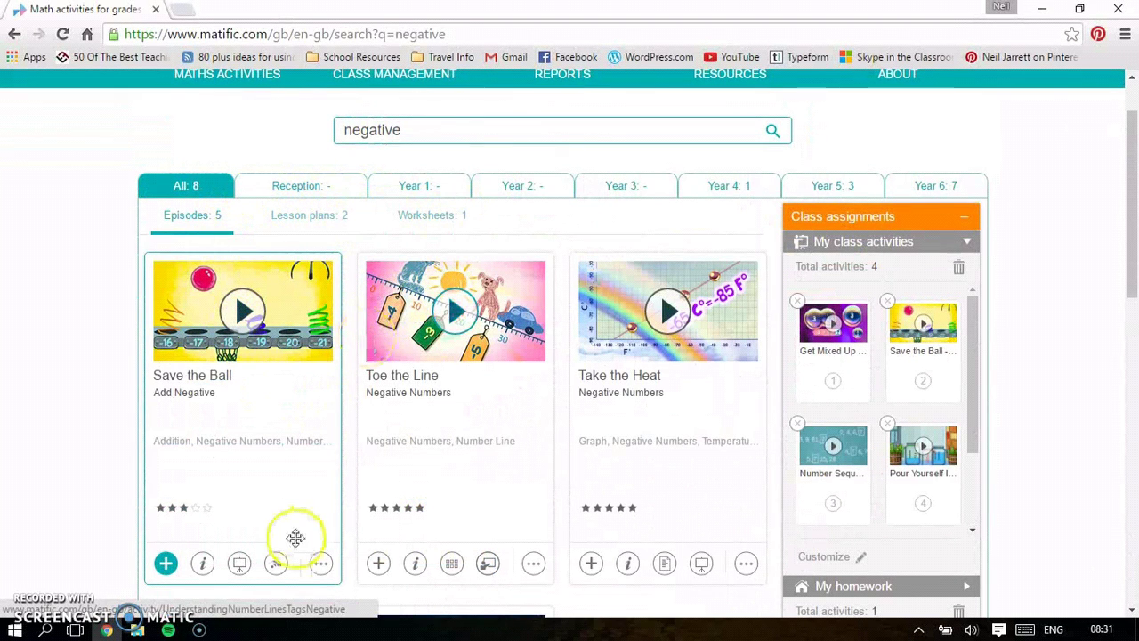
scroll(295, 537, down, 1)
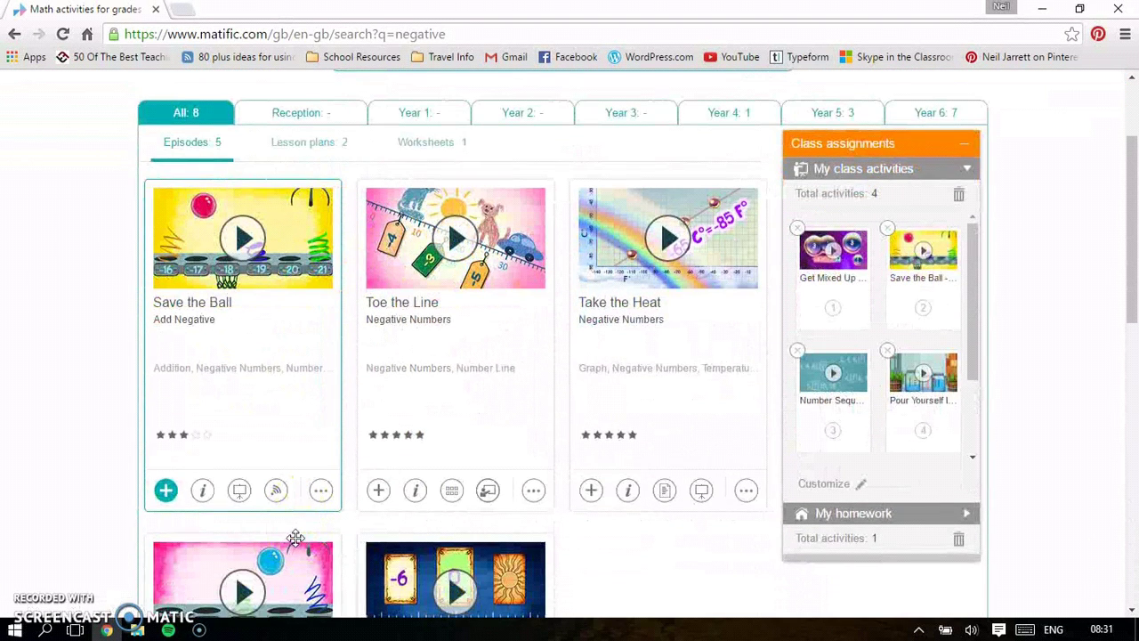
scroll(294, 539, down, 1)
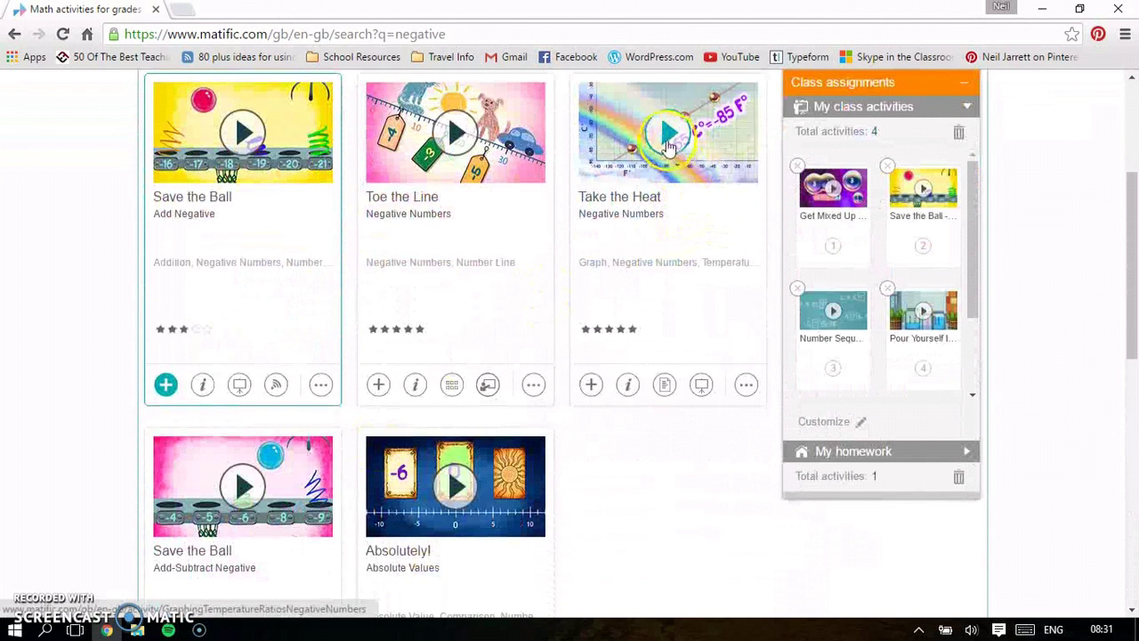
Play Take the Heat, plotting -40°F = -40°C on the grid and checking the answer.
click(669, 134)
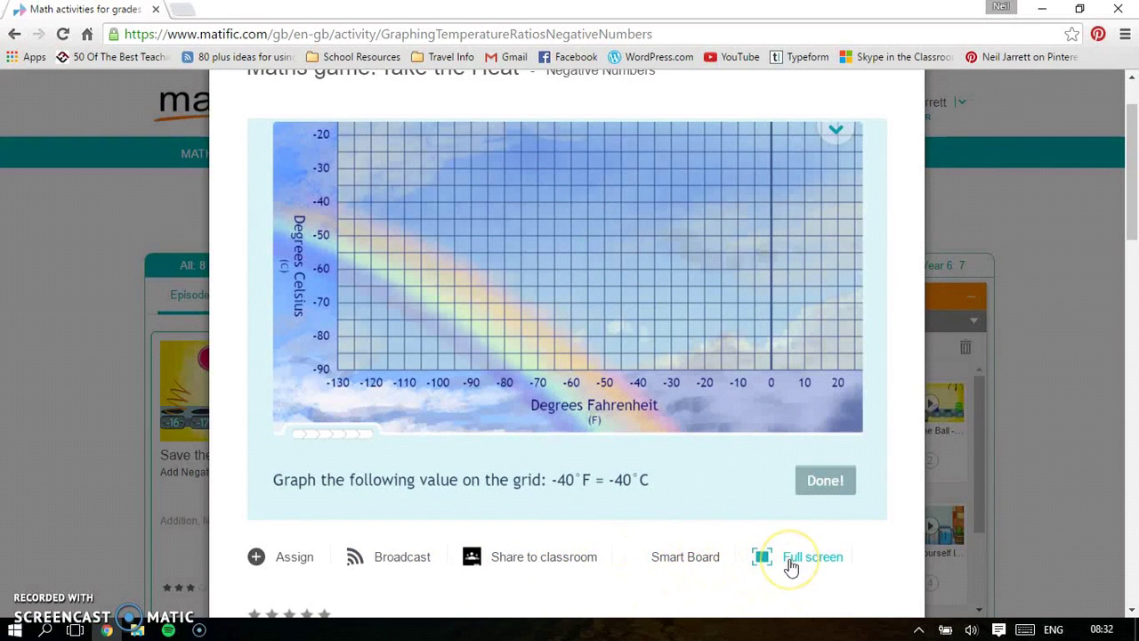
click(750, 554)
click(645, 222)
scroll(646, 229, up, 1)
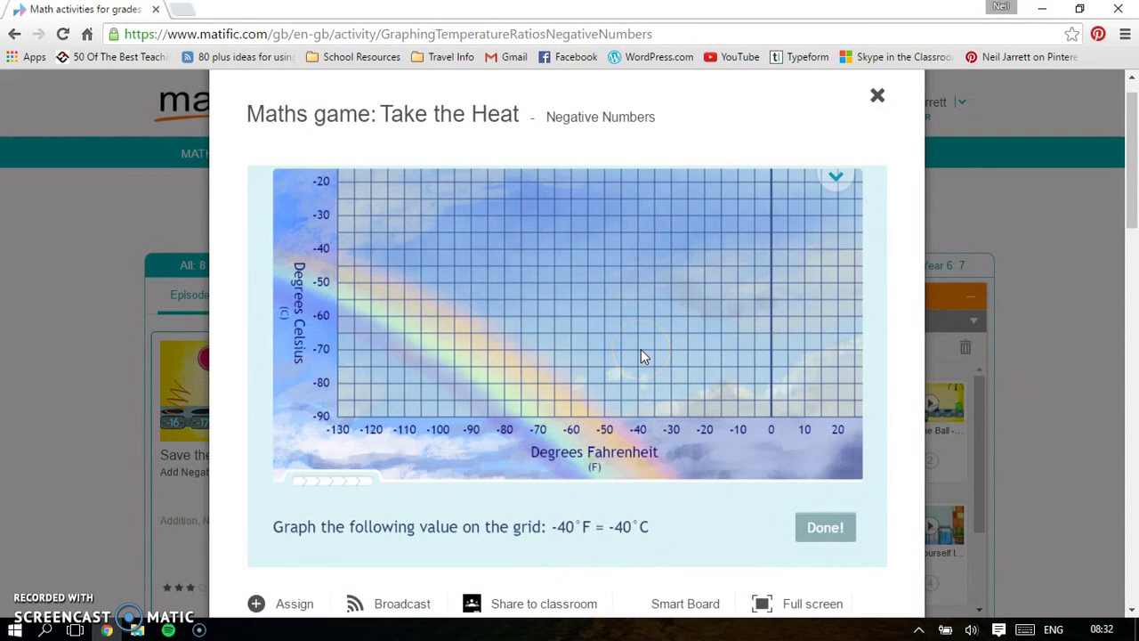
click(636, 250)
click(814, 527)
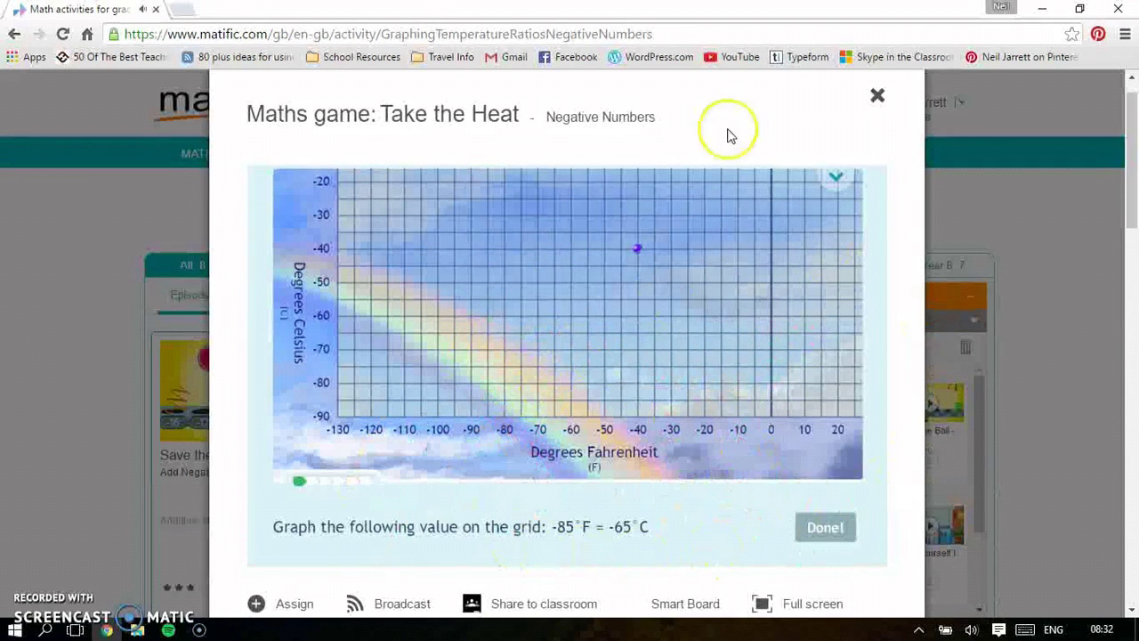
Close the game and drag Absolutely! into My class activities, making 5 in total.
click(874, 94)
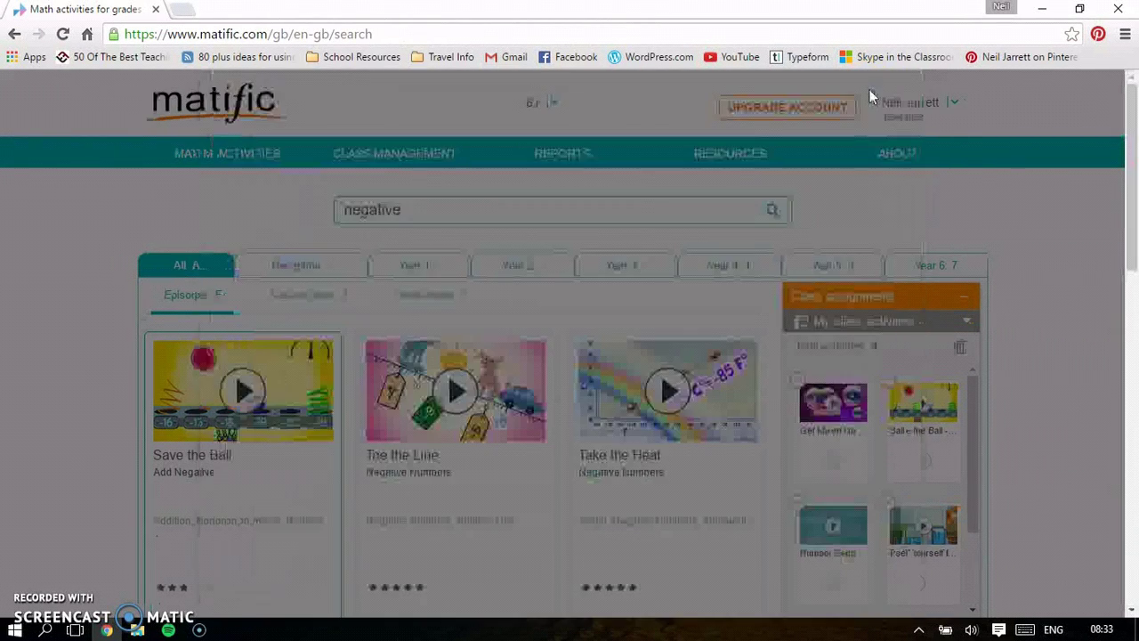
scroll(521, 369, down, 2)
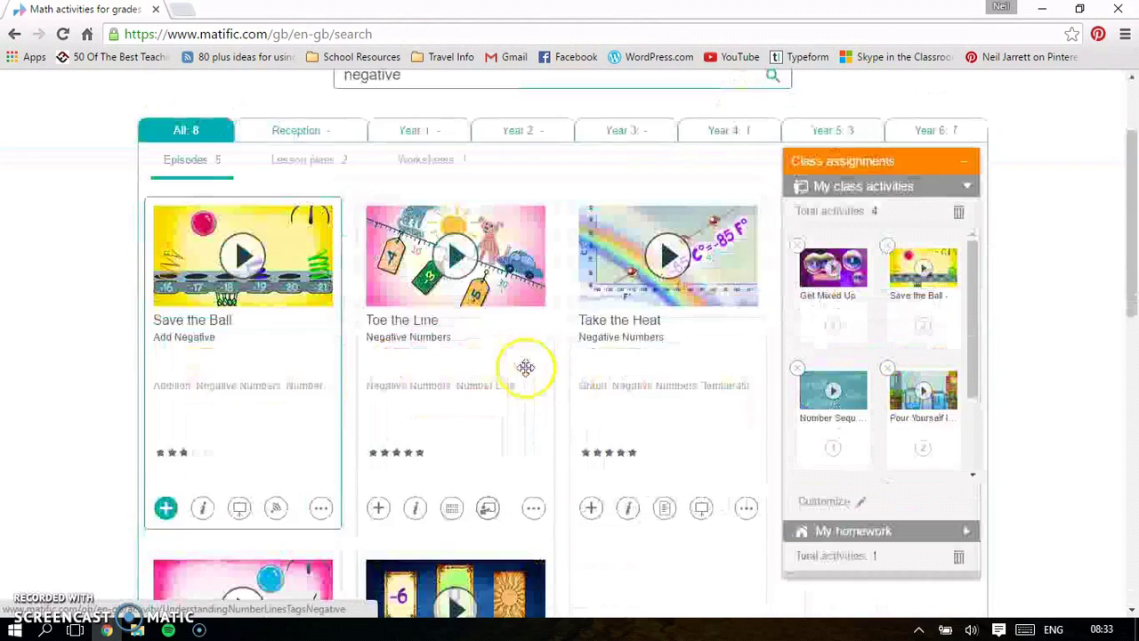
scroll(526, 364, down, 2)
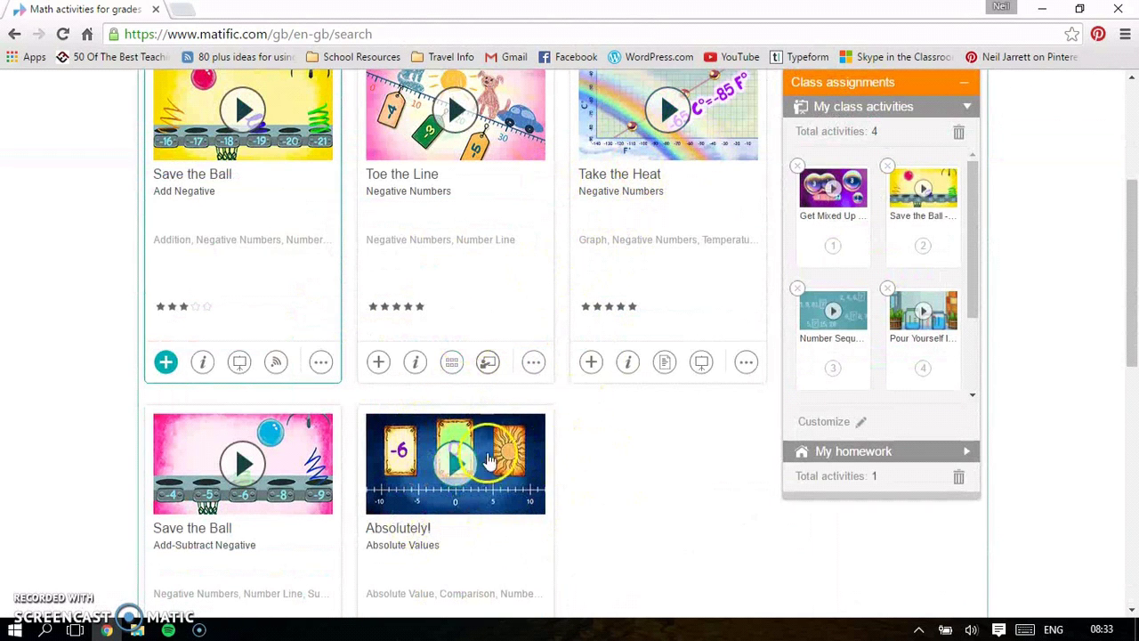
scroll(445, 480, down, 1)
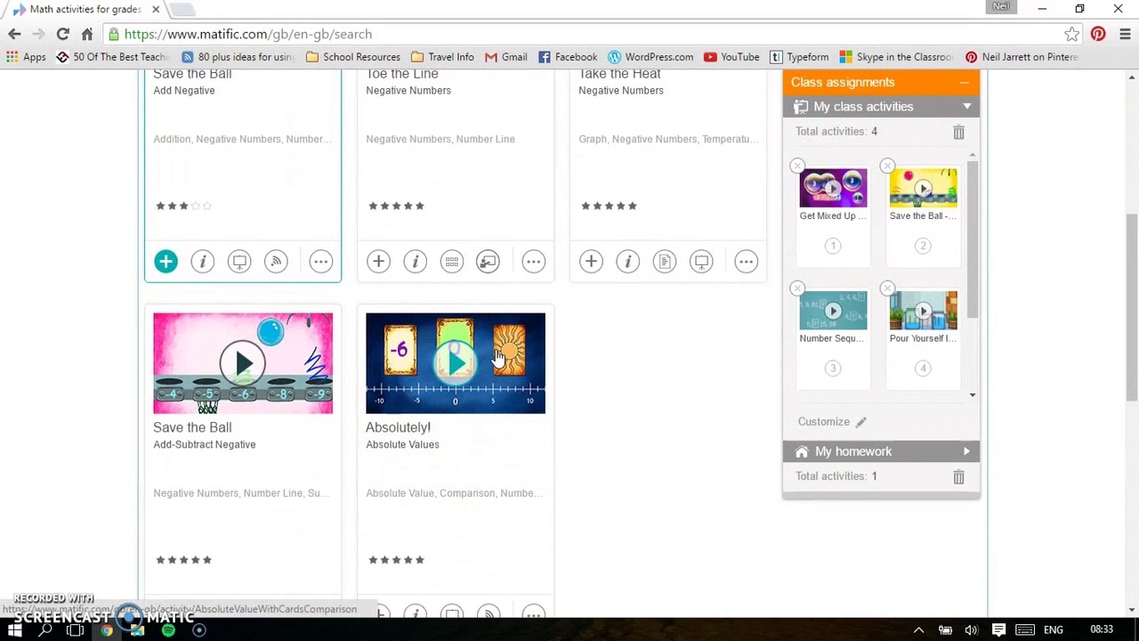
scroll(901, 316, up, 1)
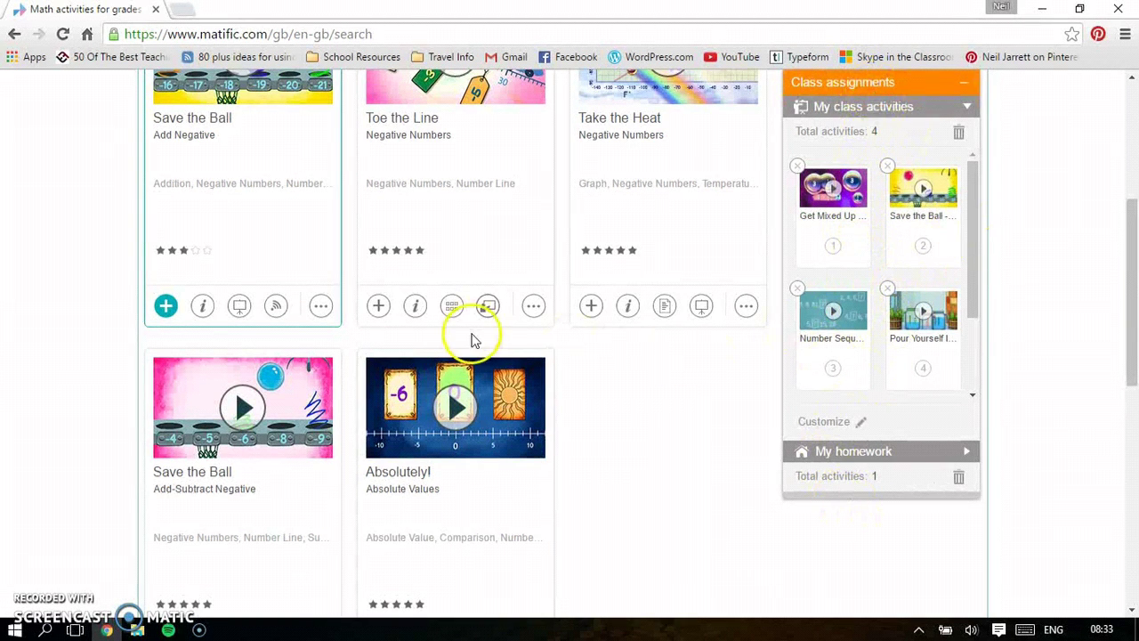
drag(522, 399, 886, 269)
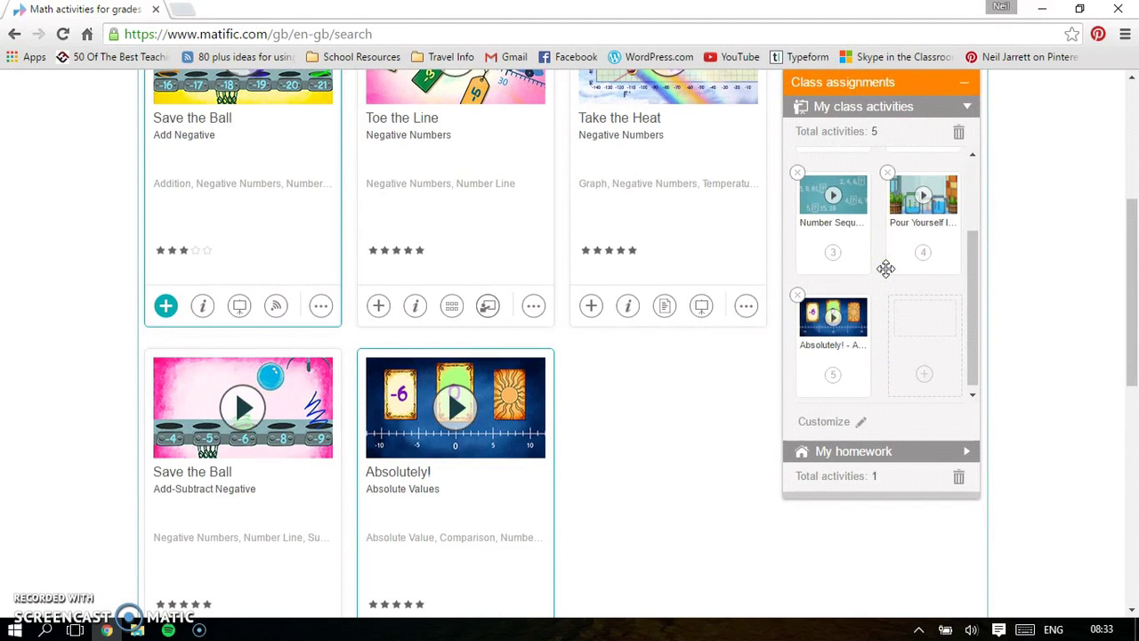
click(863, 454)
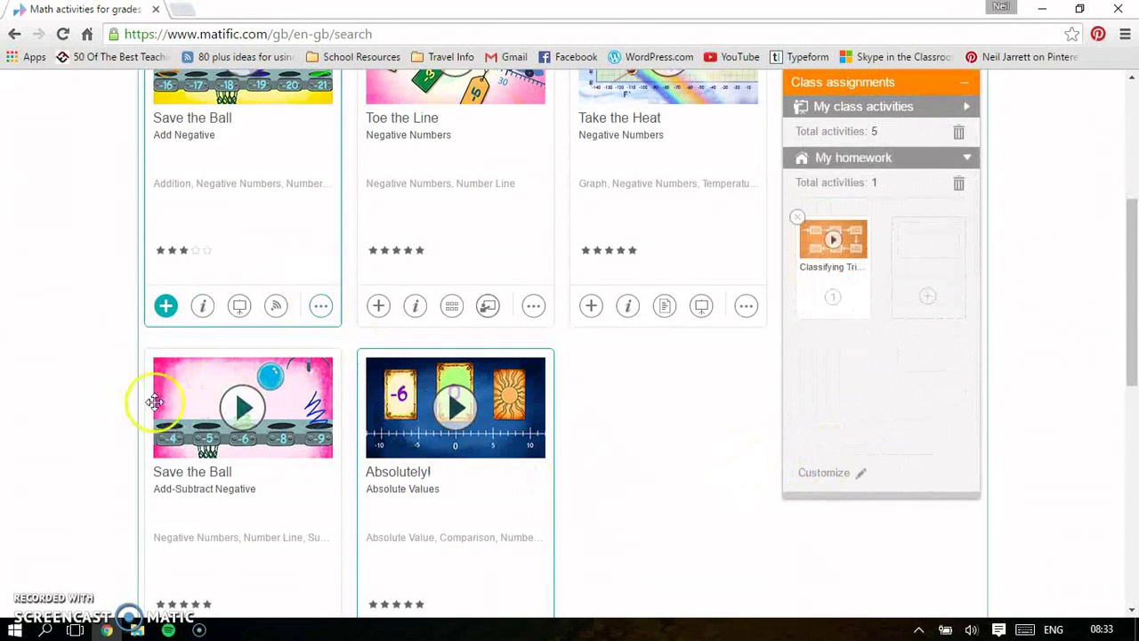
drag(449, 366, 890, 241)
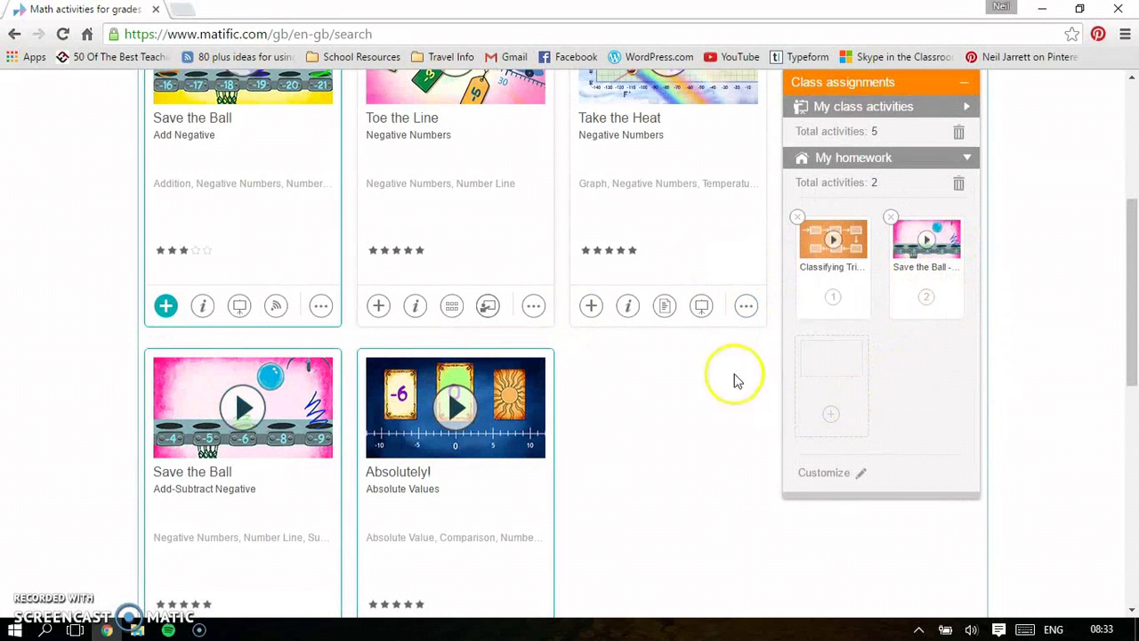
scroll(735, 380, up, 1)
scroll(735, 381, up, 3)
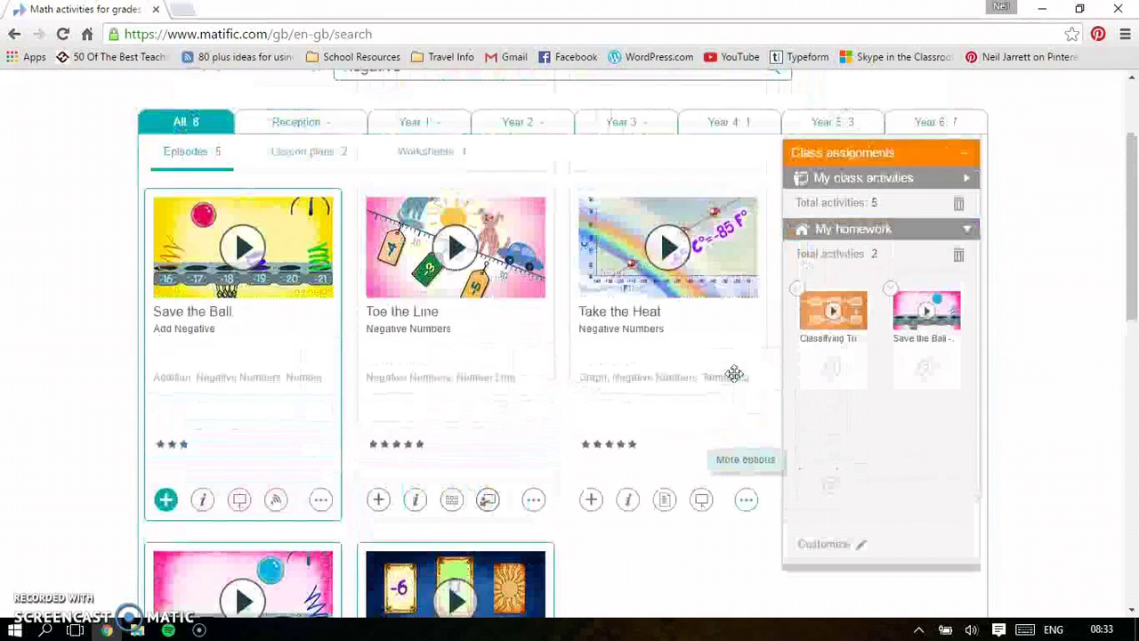
click(376, 443)
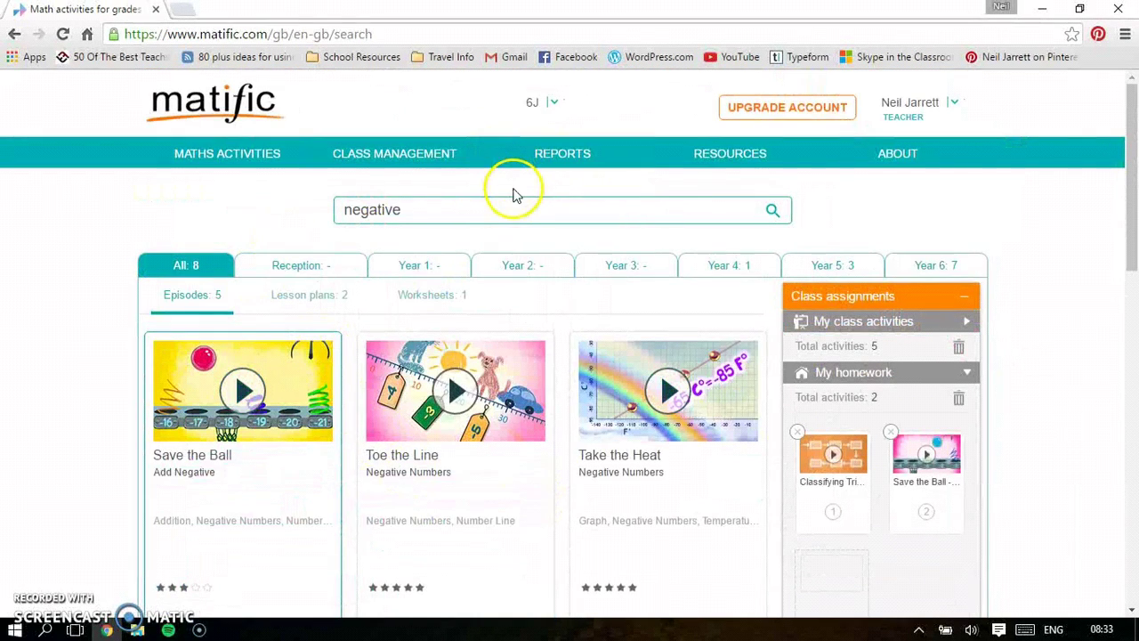
click(582, 248)
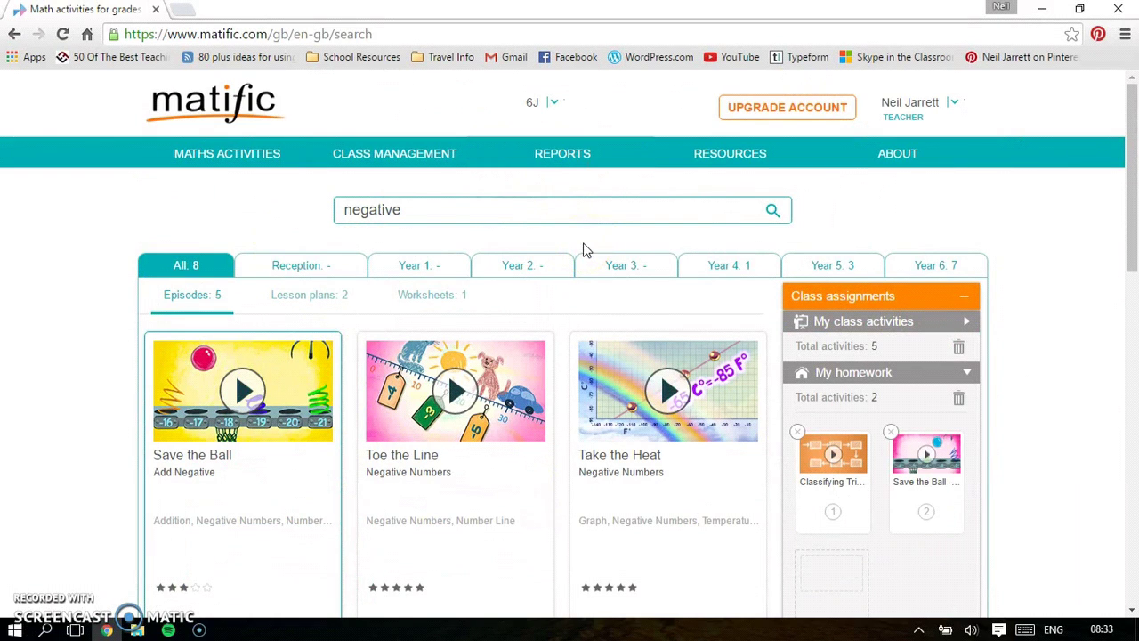
click(894, 222)
Browse the Resources teacher guides and filter them to Year 6.
click(754, 157)
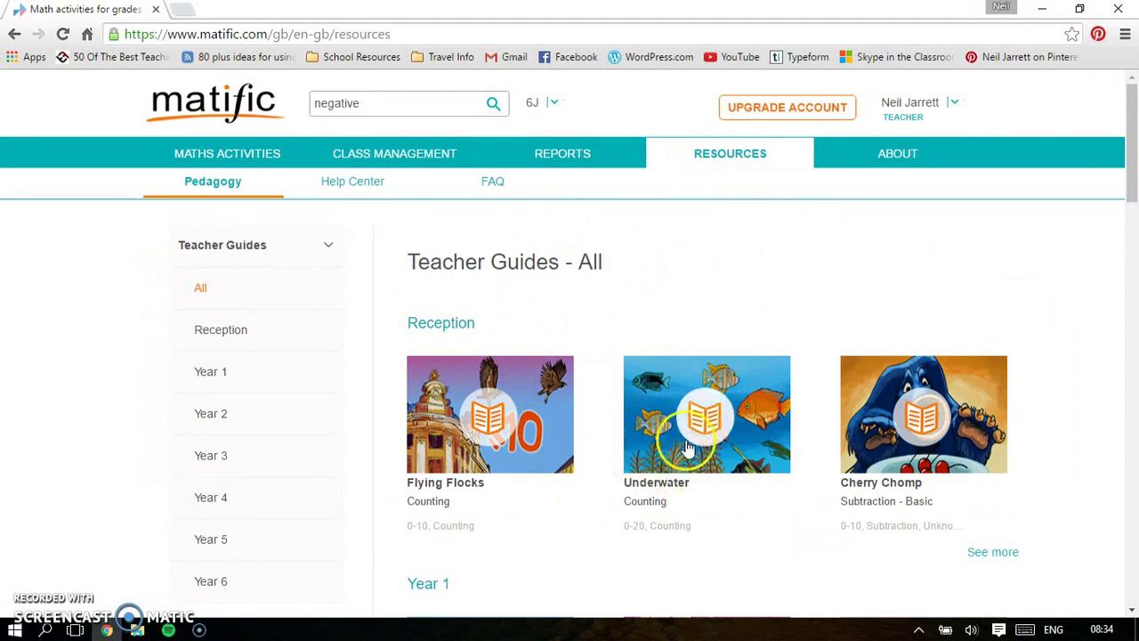
scroll(631, 420, down, 1)
scroll(631, 434, down, 5)
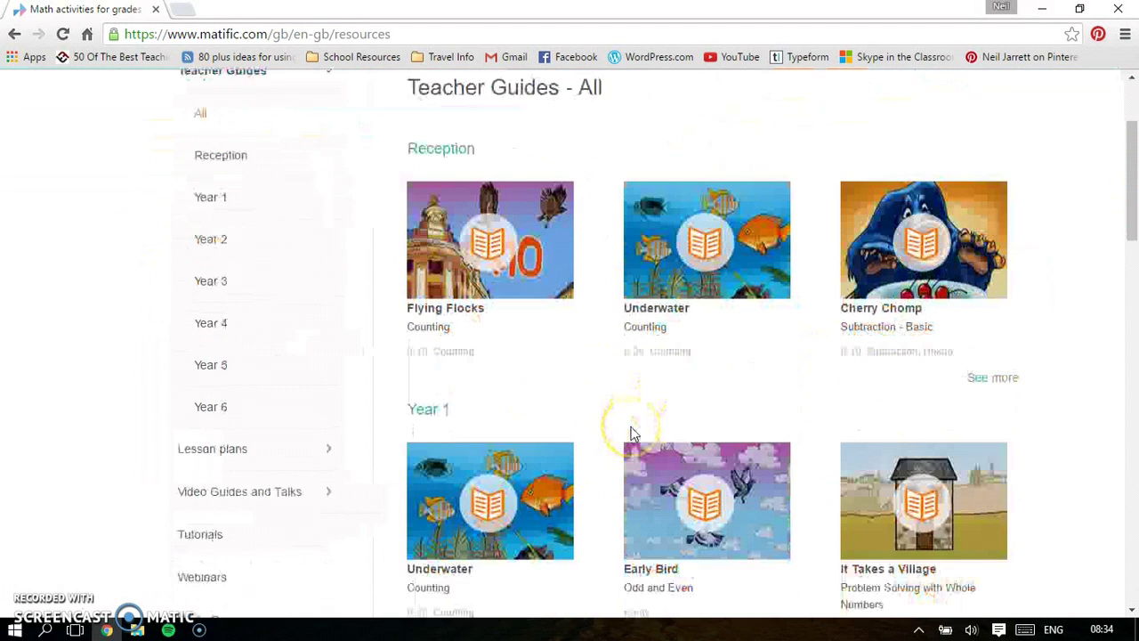
scroll(630, 427, up, 4)
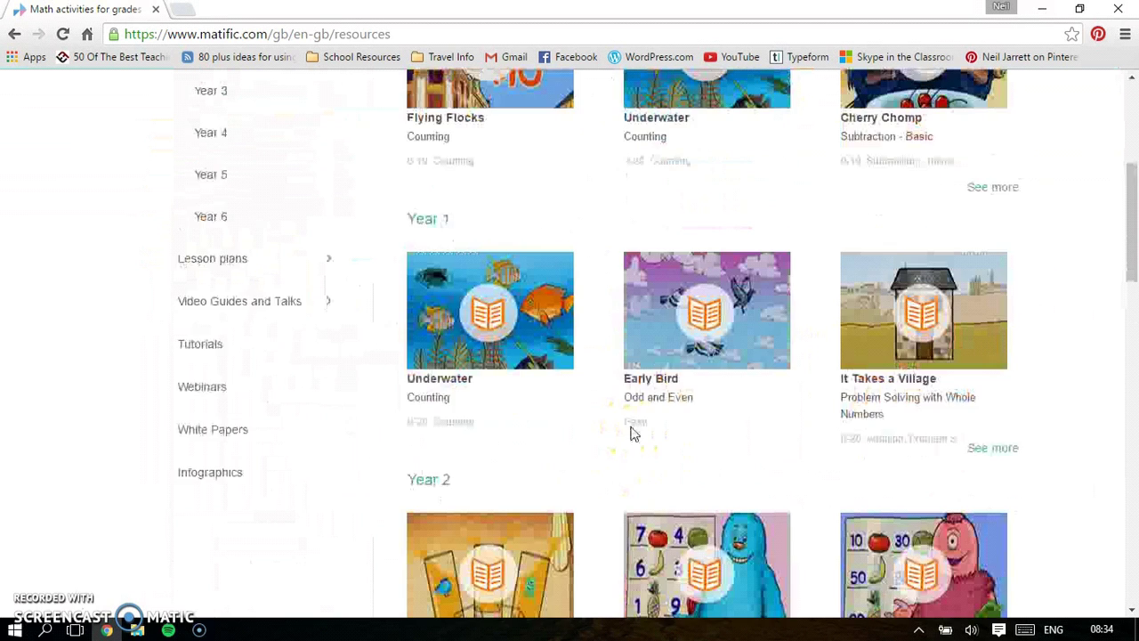
click(218, 347)
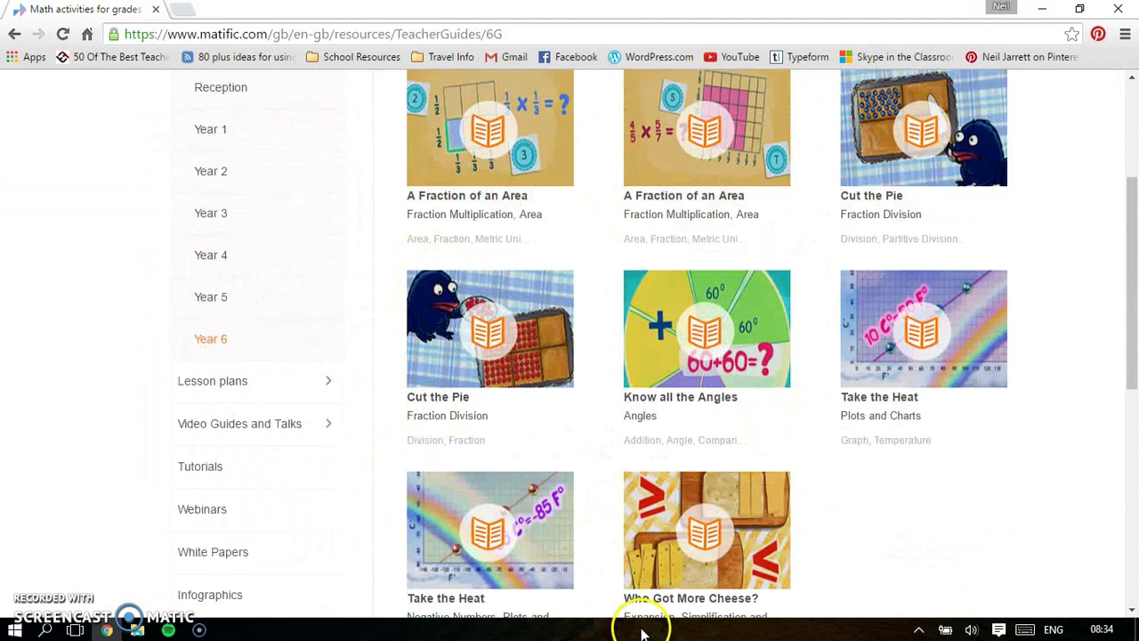
Switch to the lesson plans and scroll through them by year.
click(233, 382)
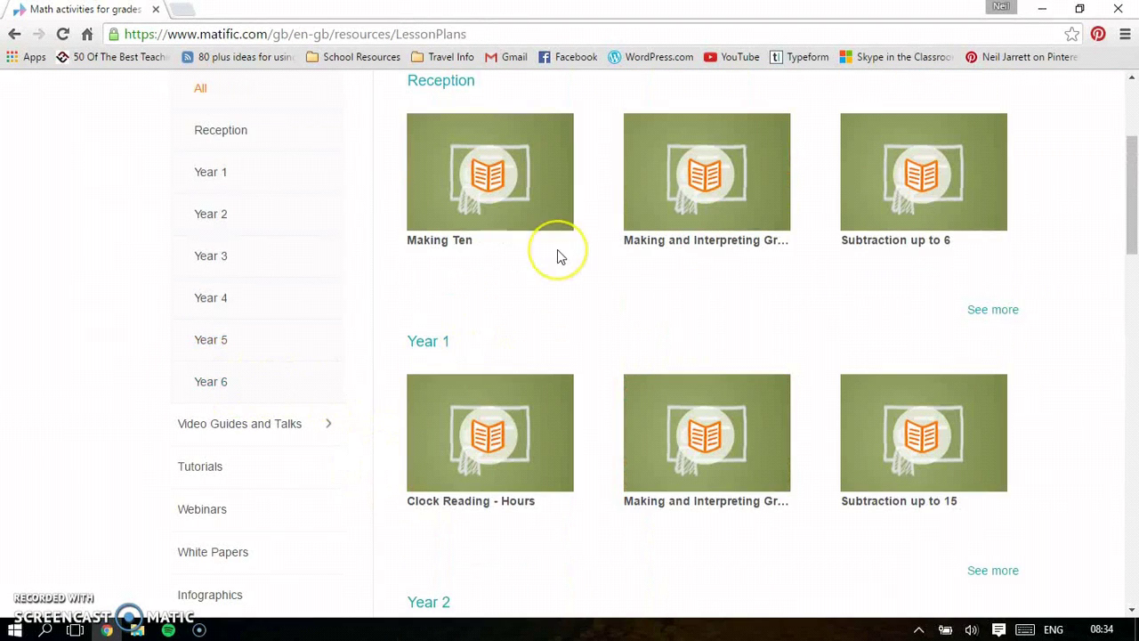
scroll(557, 250, up, 3)
scroll(559, 257, down, 4)
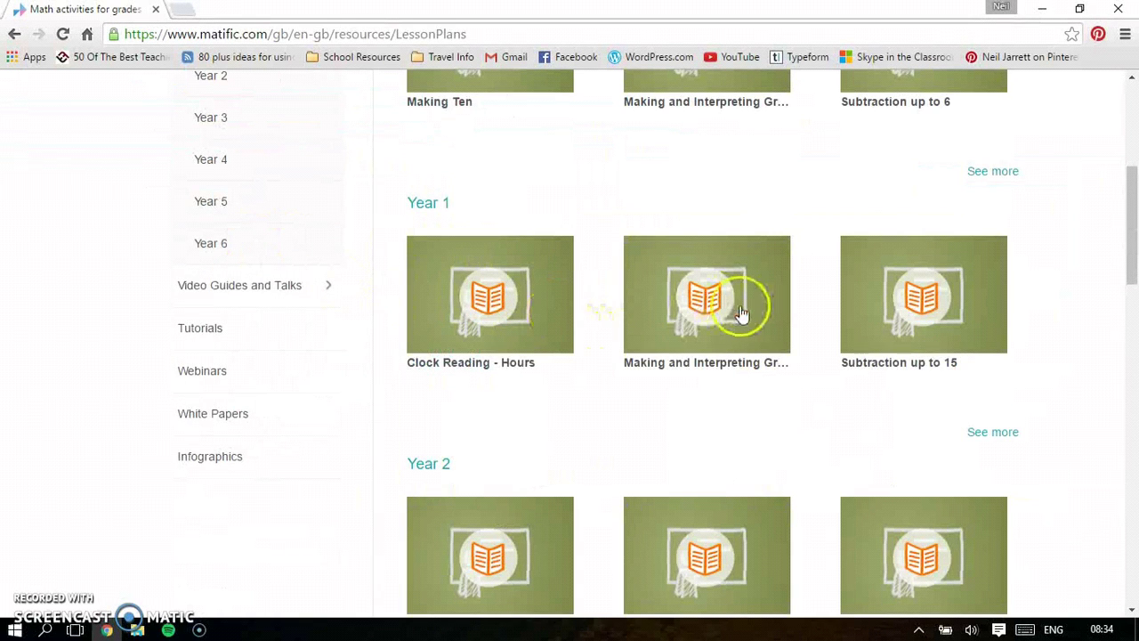
scroll(811, 452, down, 2)
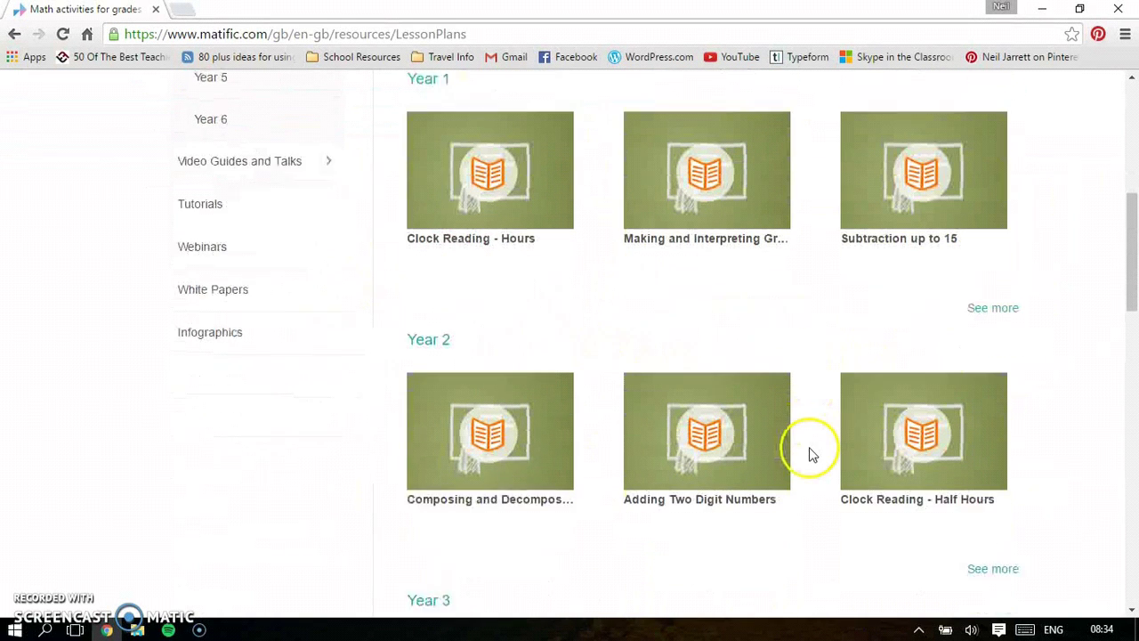
click(692, 430)
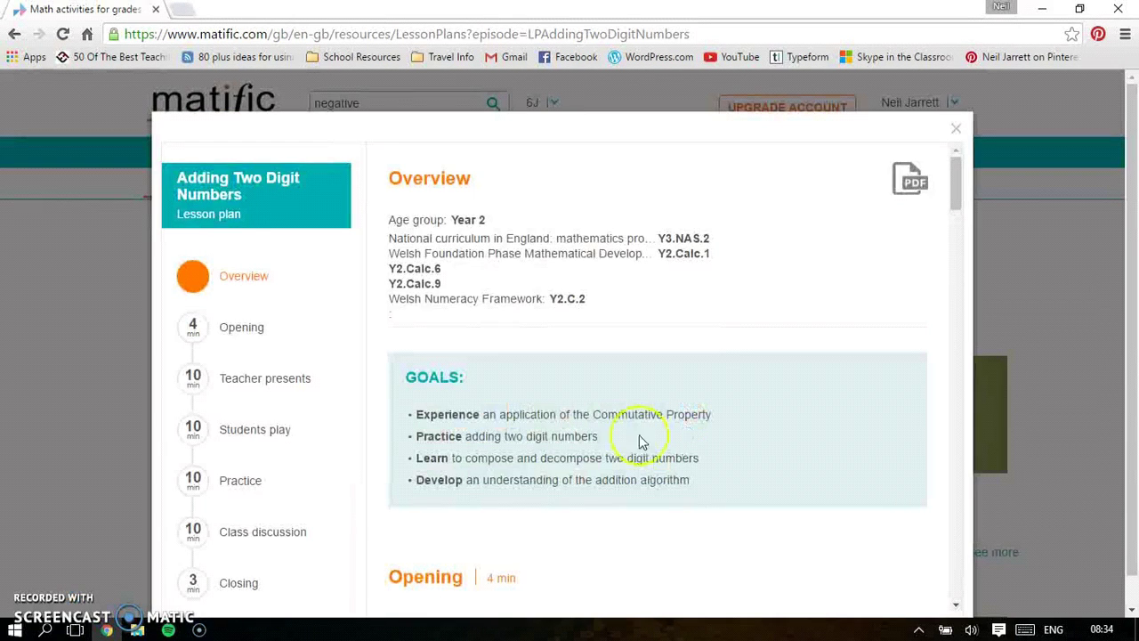
scroll(570, 346, down, 4)
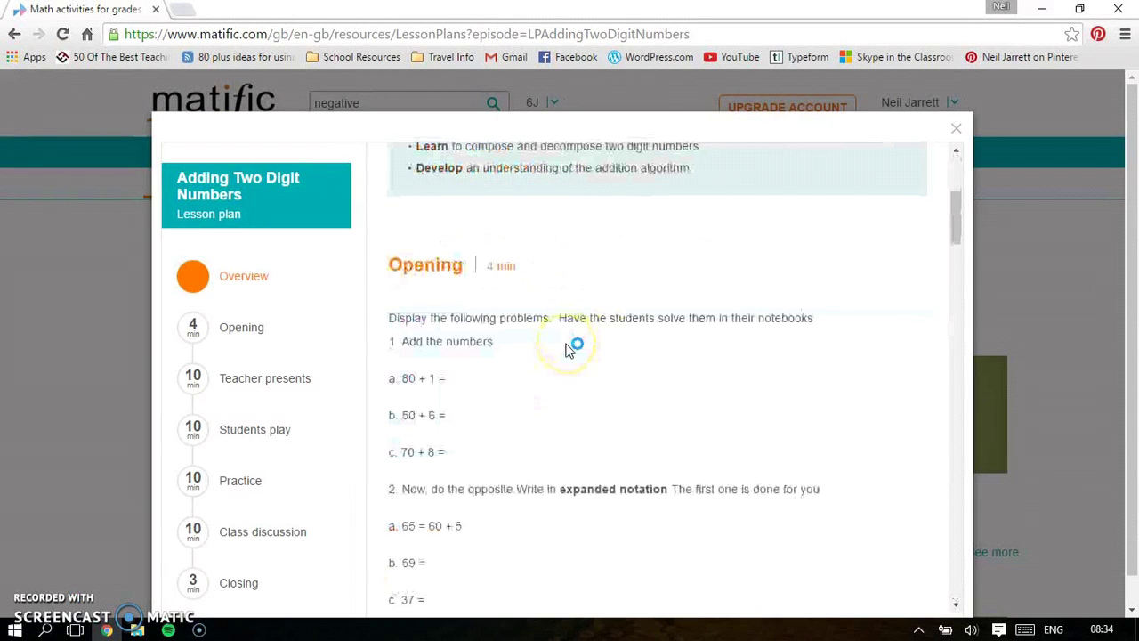
scroll(569, 349, down, 2)
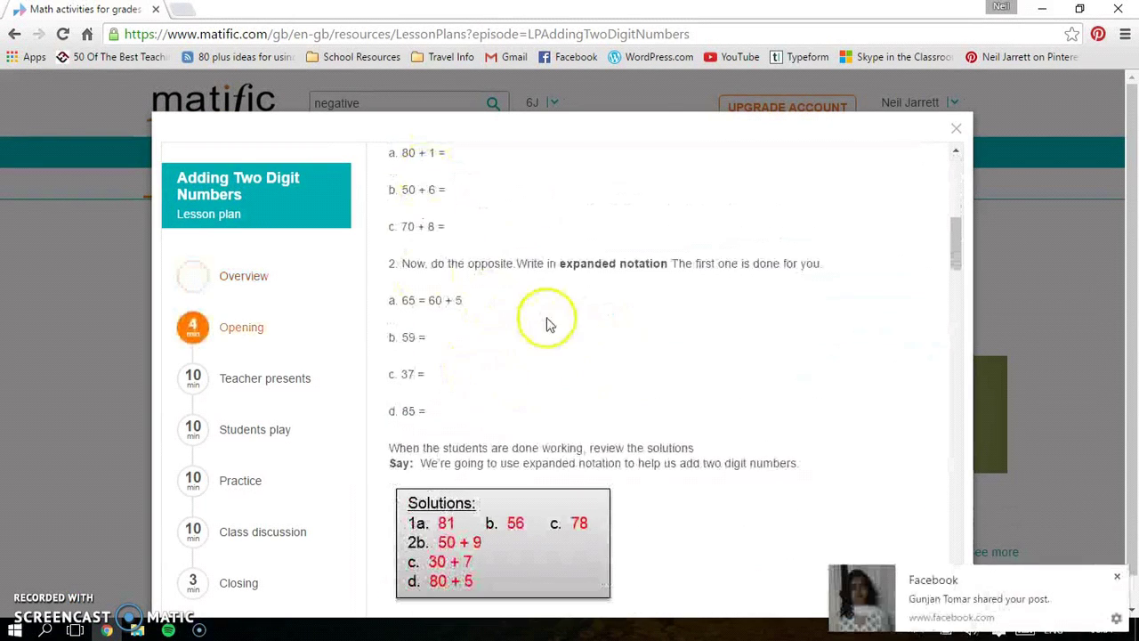
scroll(549, 323, down, 1)
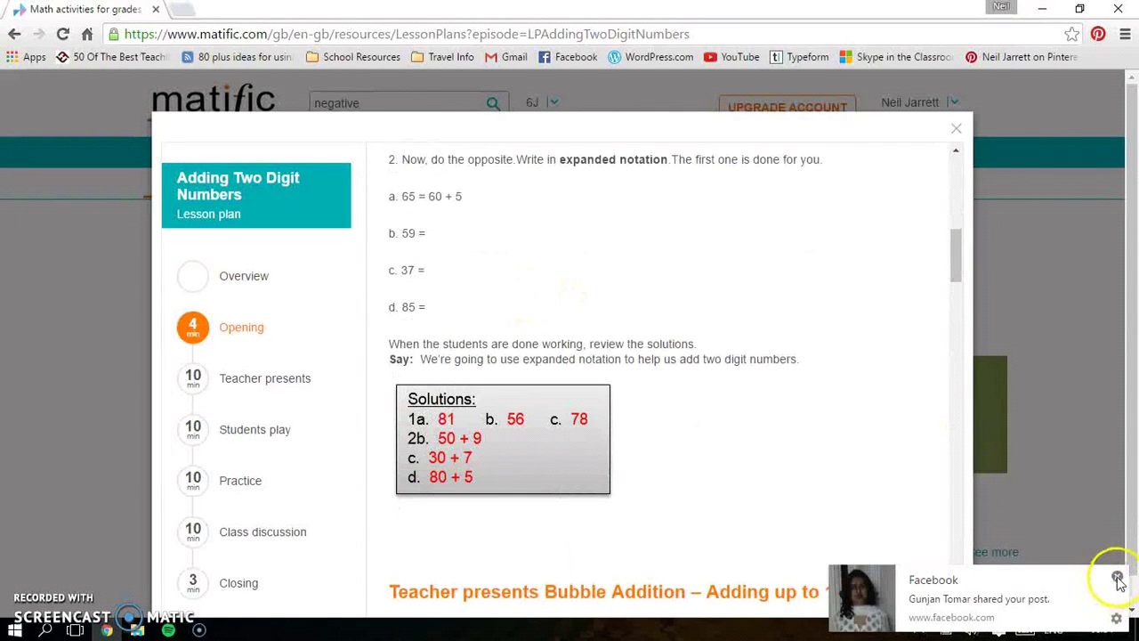
click(1117, 576)
scroll(677, 454, down, 3)
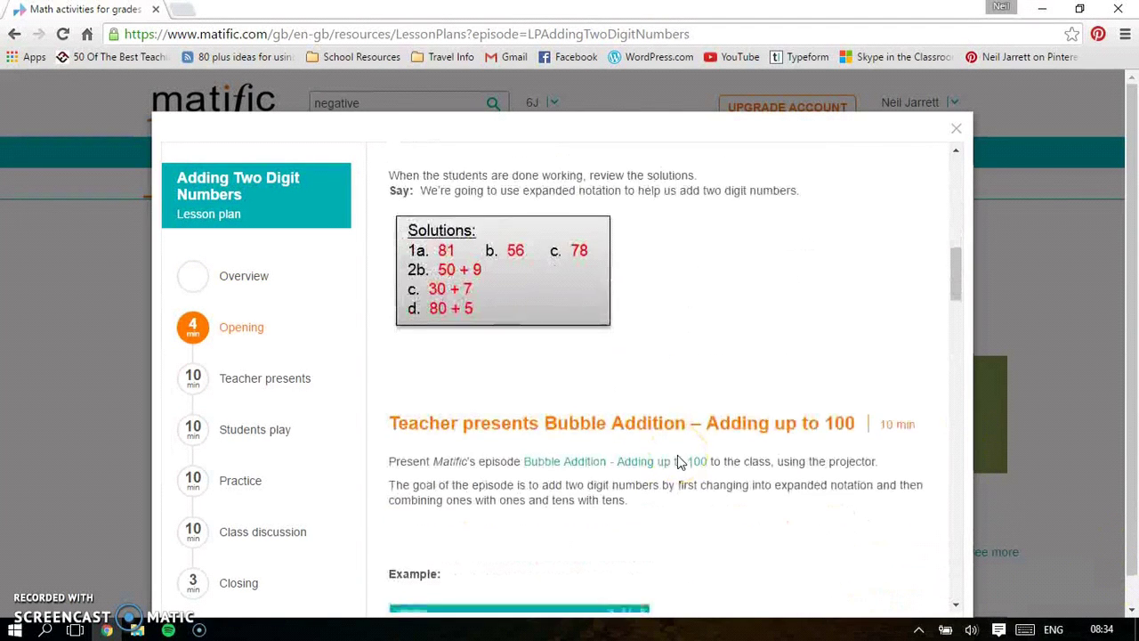
scroll(677, 454, down, 2)
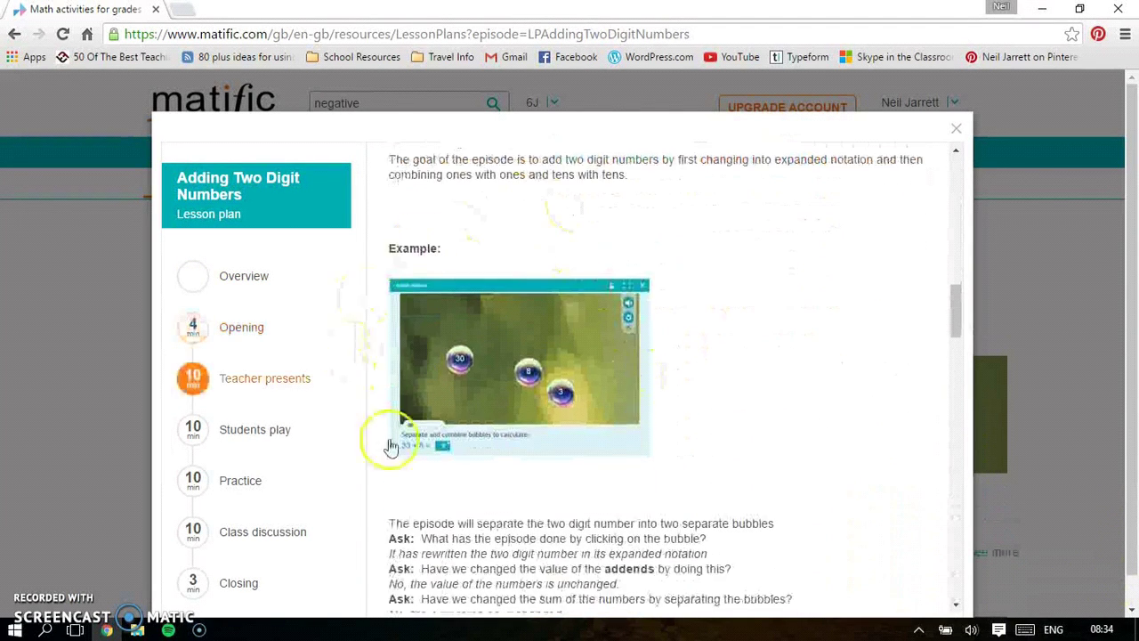
click(472, 491)
scroll(510, 493, down, 3)
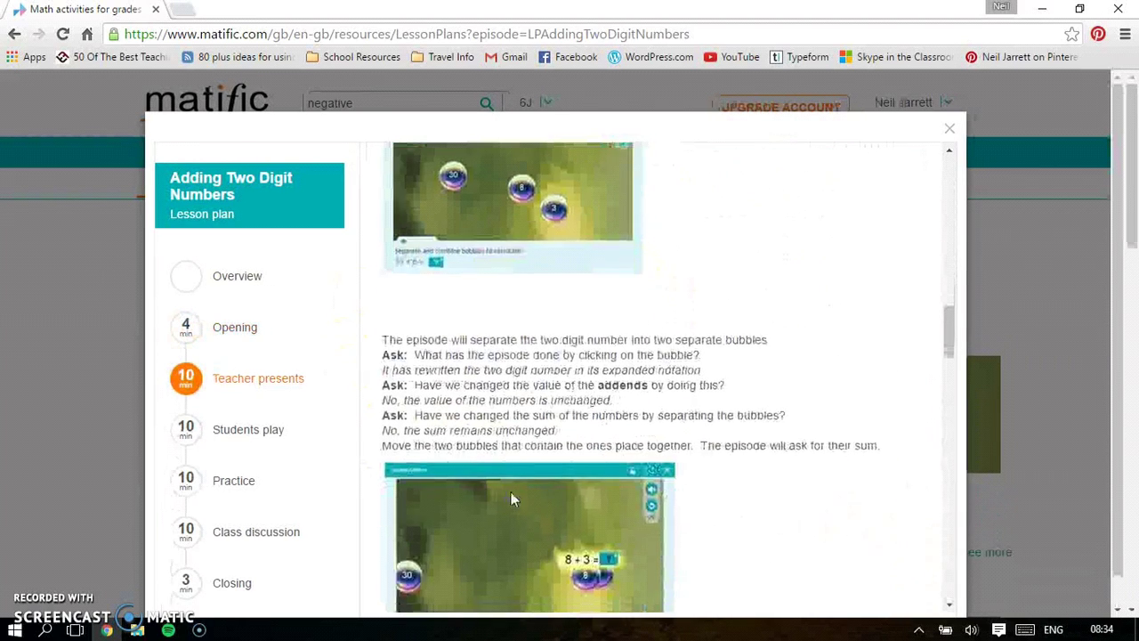
scroll(512, 500, down, 3)
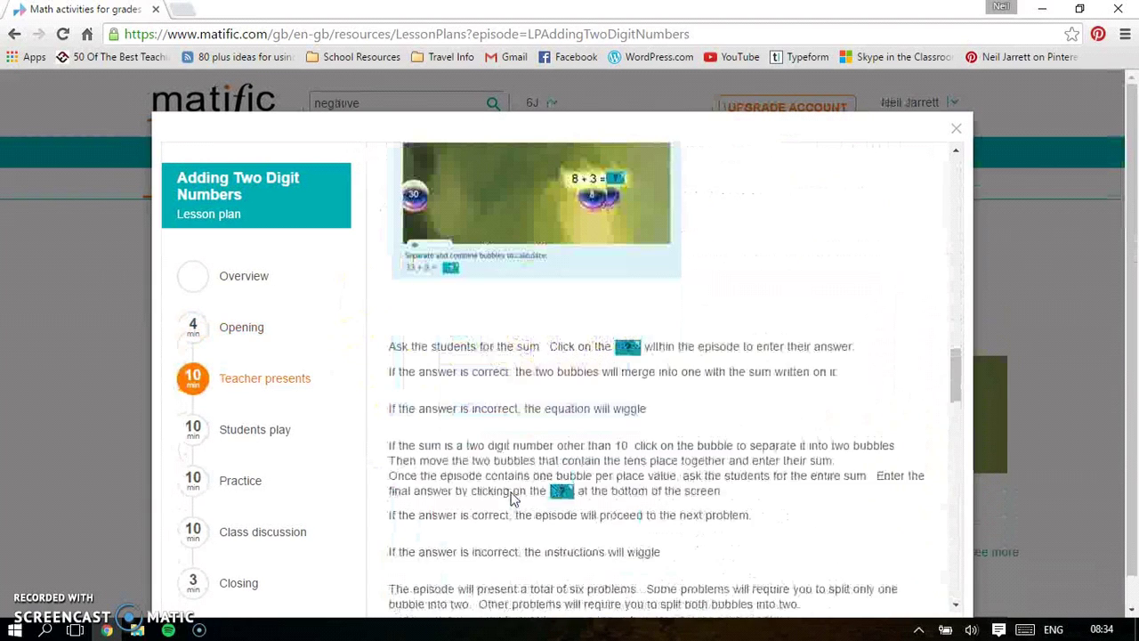
scroll(512, 500, down, 7)
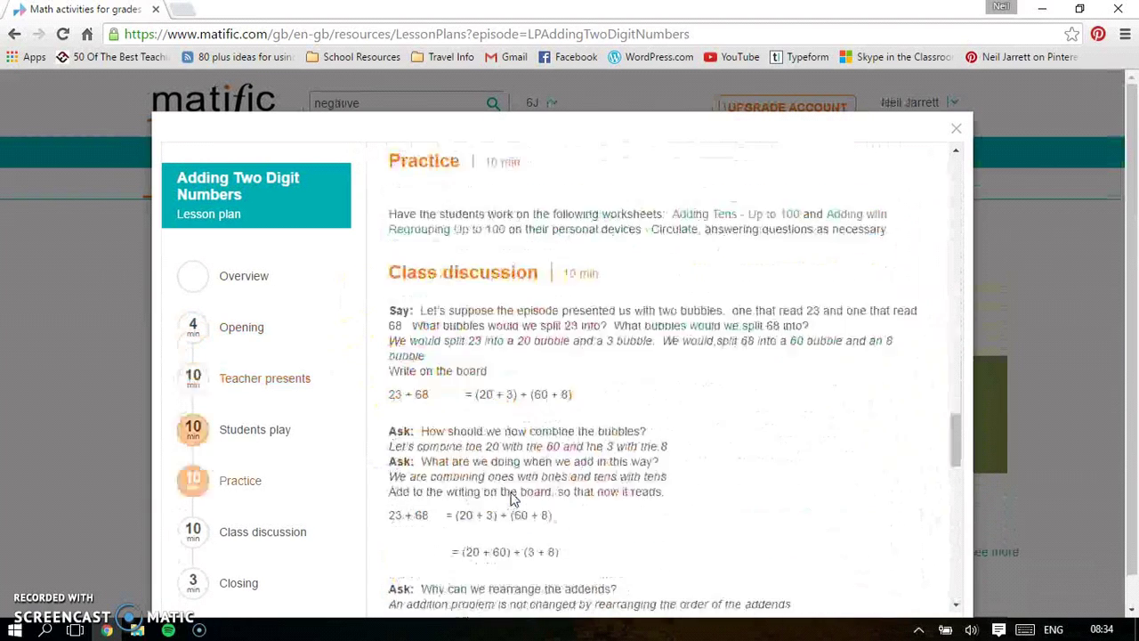
scroll(512, 500, down, 5)
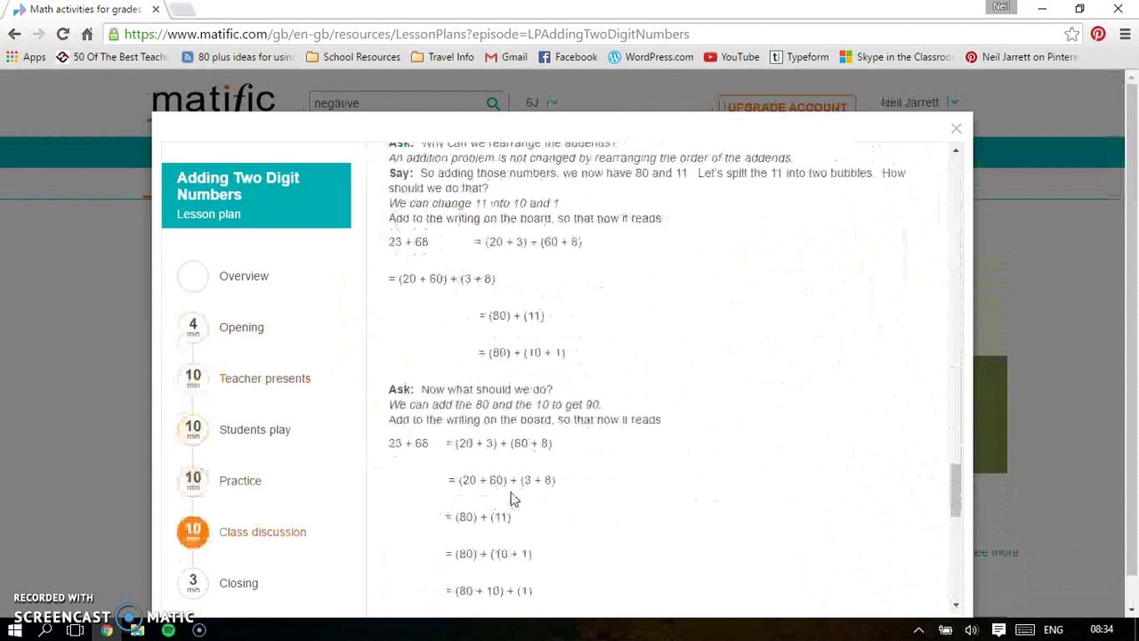
scroll(511, 500, down, 8)
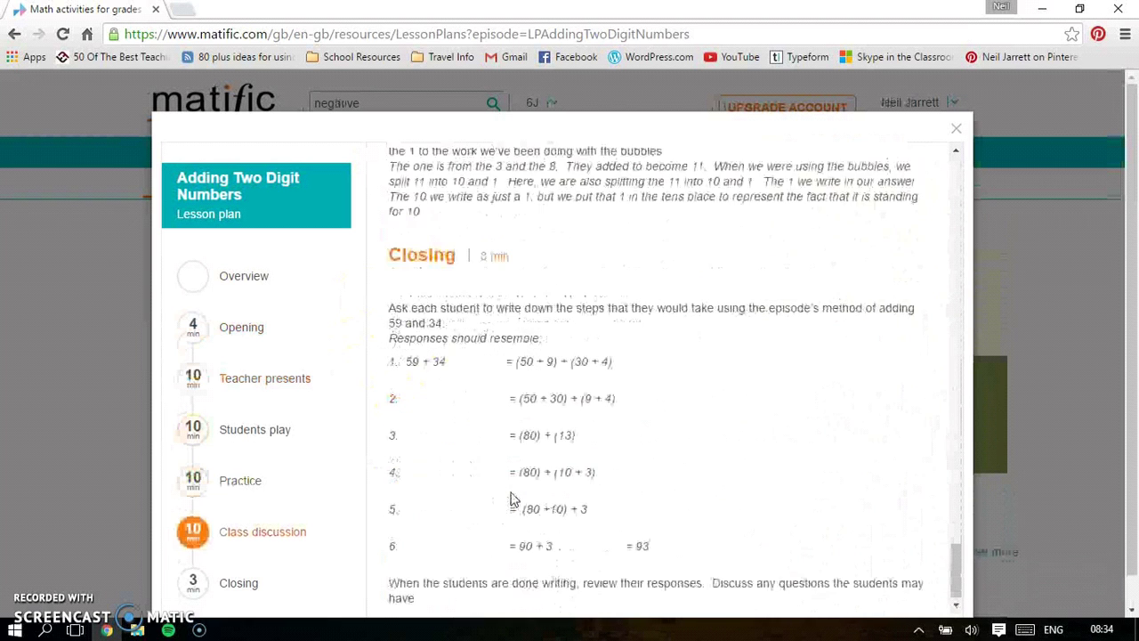
click(84, 415)
Close the lesson plan and show Video Talks, listing TED Global 2012 and Pedagogy Parts 1–3.
click(955, 128)
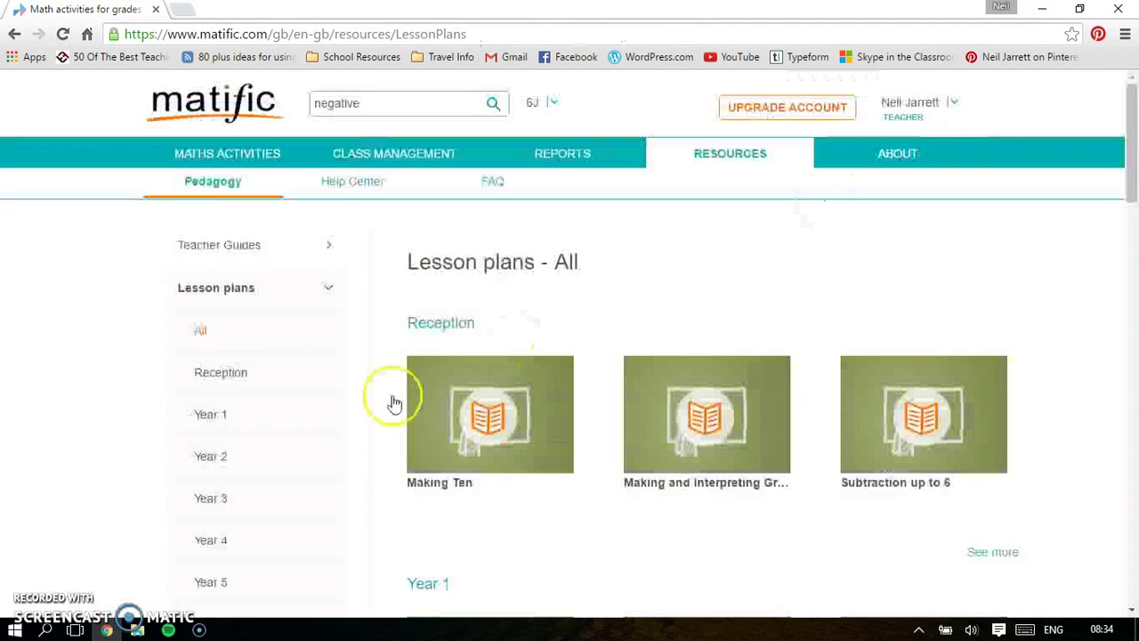
scroll(54, 458, down, 3)
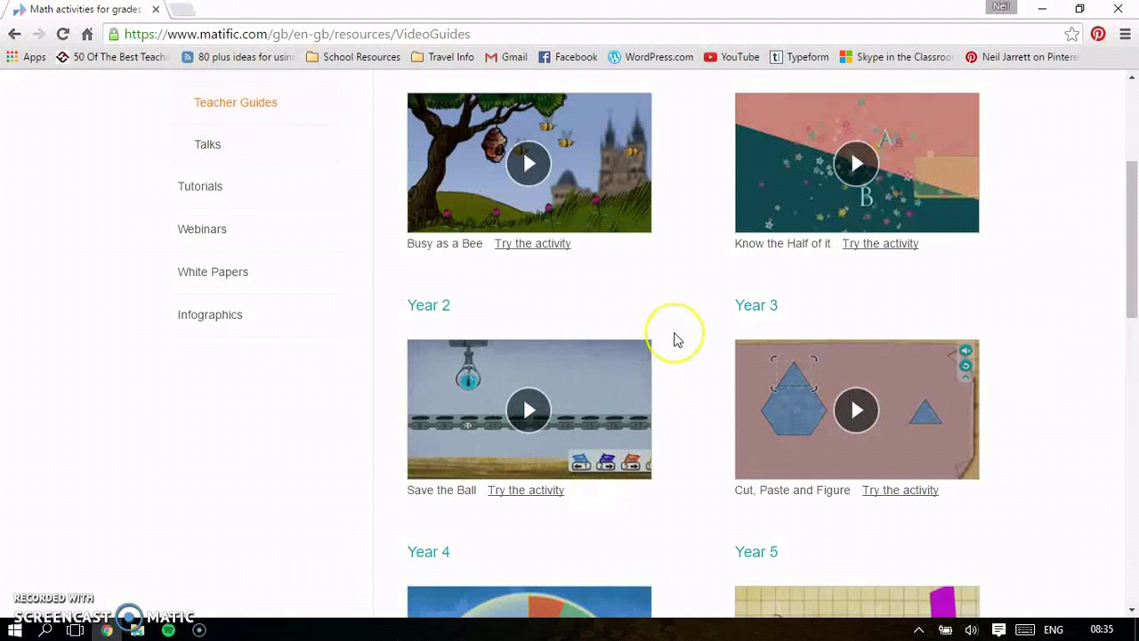
scroll(674, 339, up, 1)
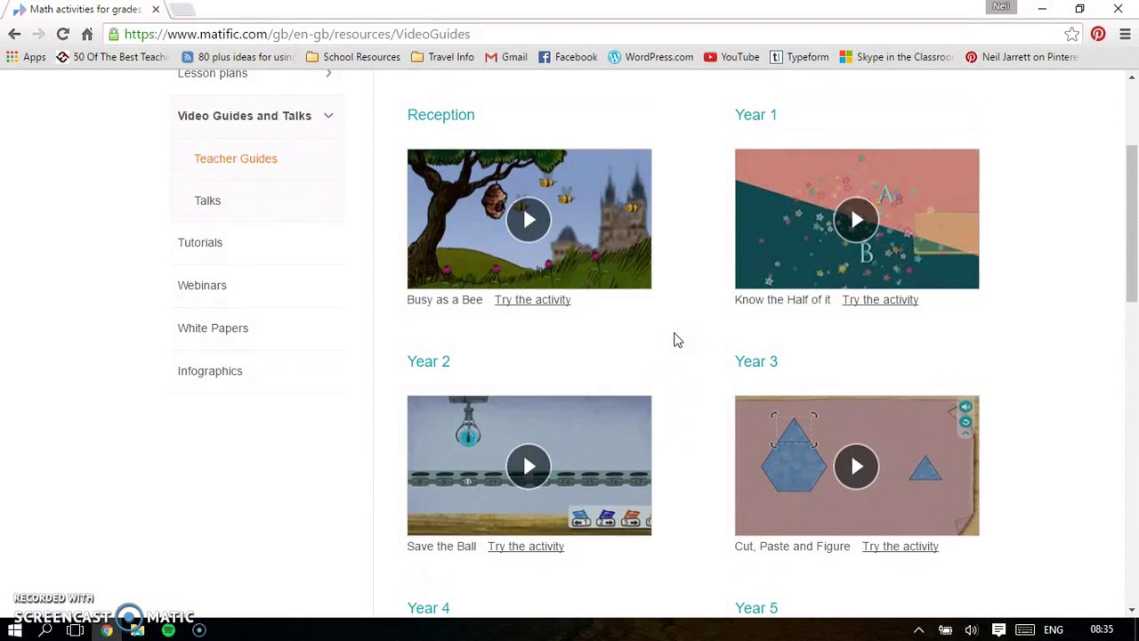
click(285, 210)
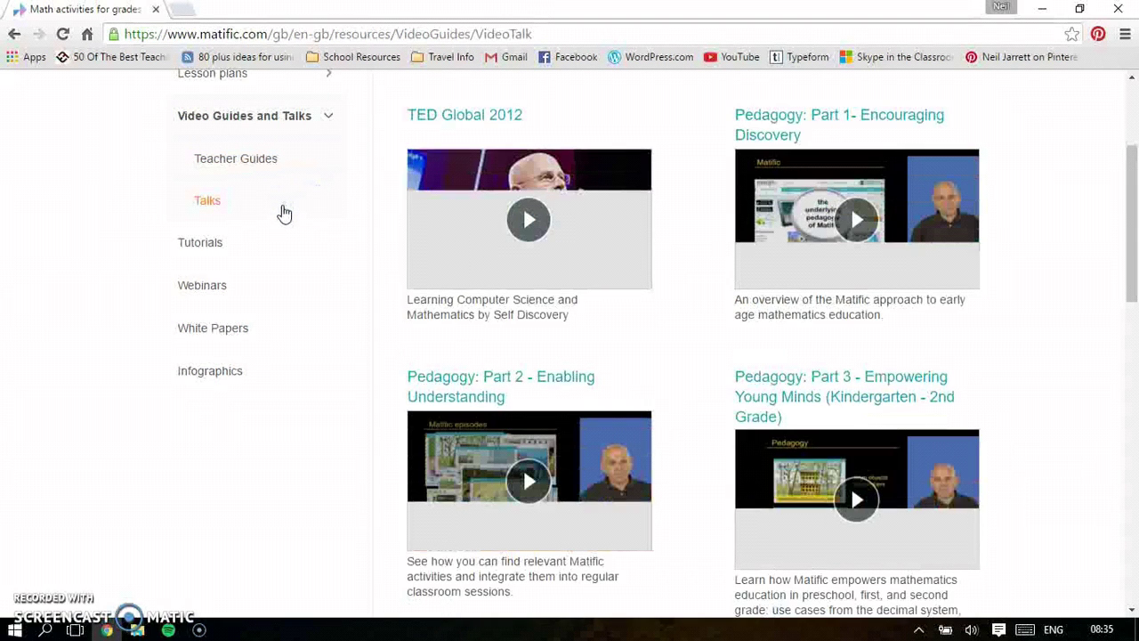
click(218, 467)
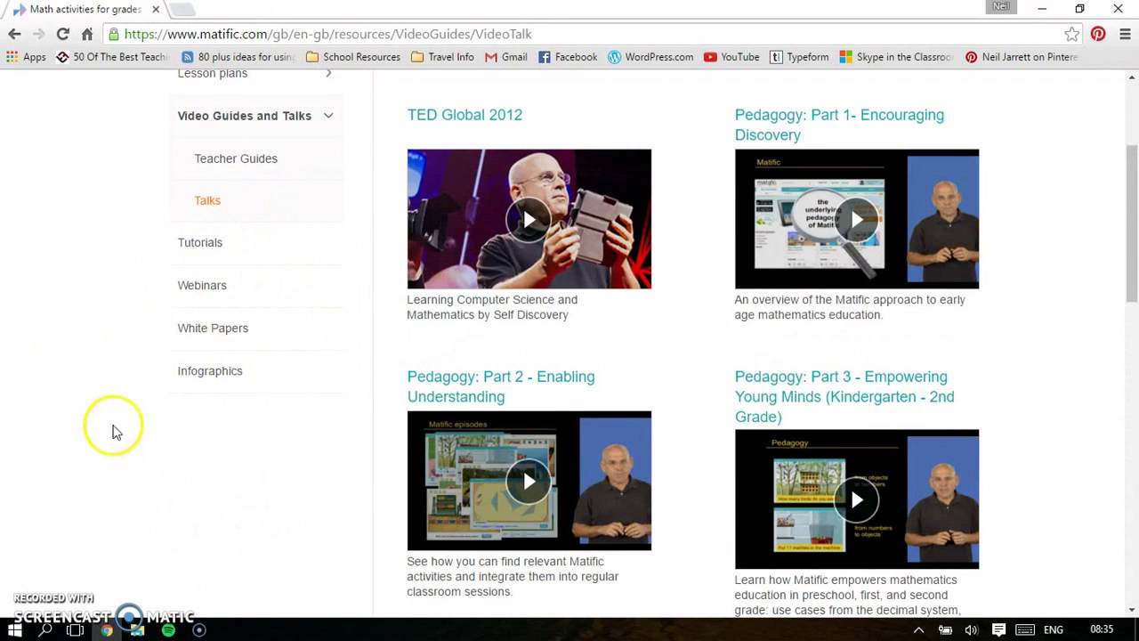
scroll(121, 295, up, 3)
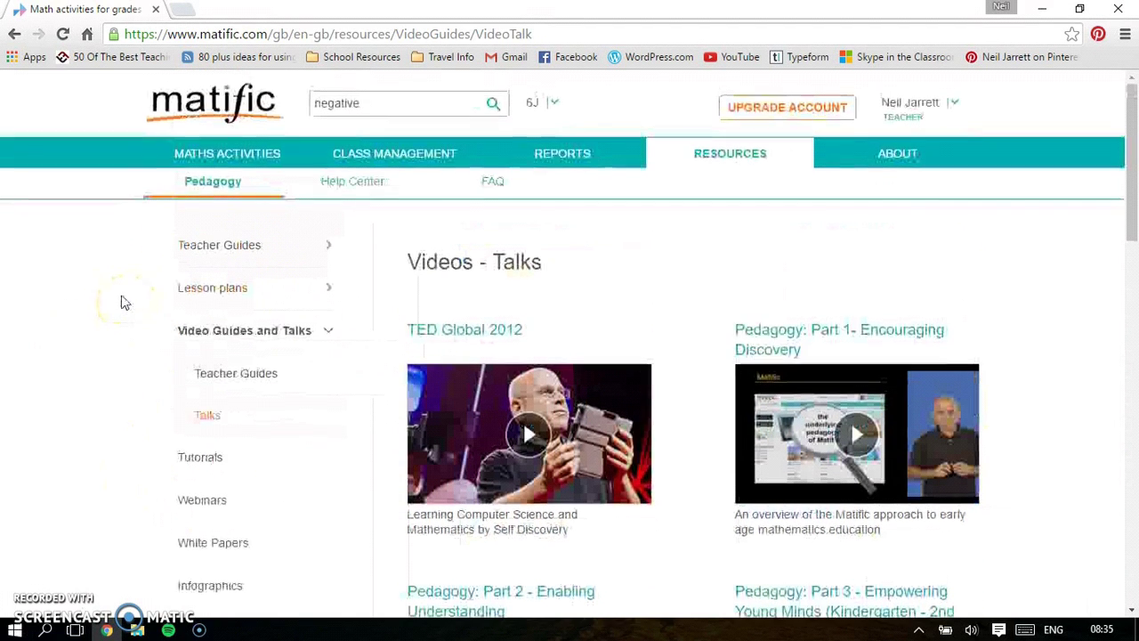